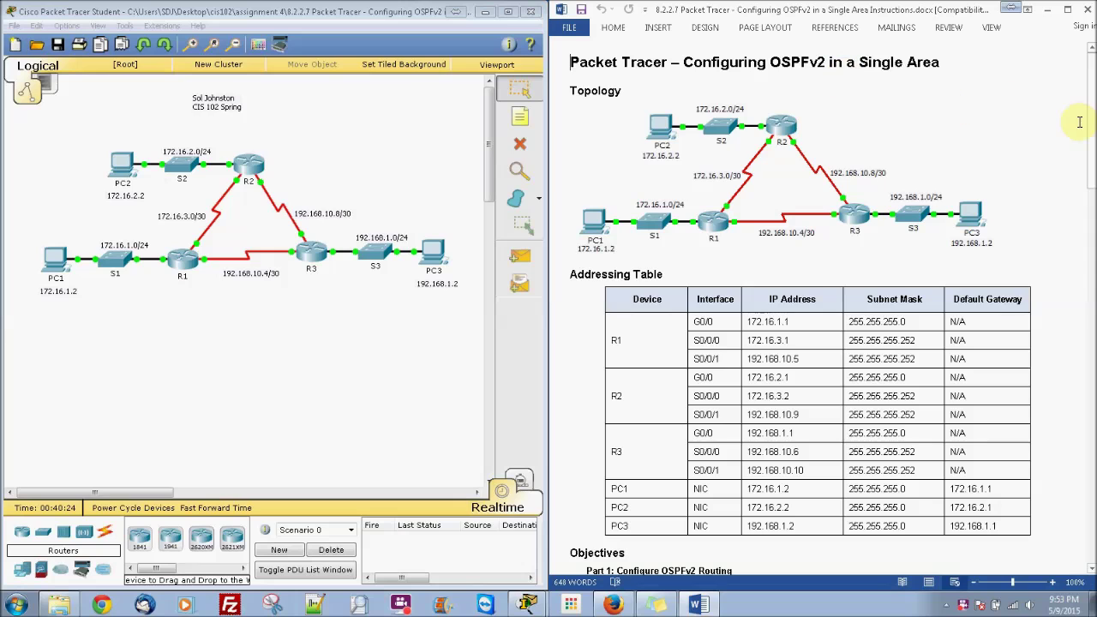
Open router R1's command line and enter privileged mode, then global configuration mode with conf t.
{"action": "scroll", "coordinate": [1091, 124], "scroll_direction": "down", "scroll_amount": 1}
{"action": "left_click_drag", "start_coordinate": [1093, 157], "coordinate": [1090, 208]}
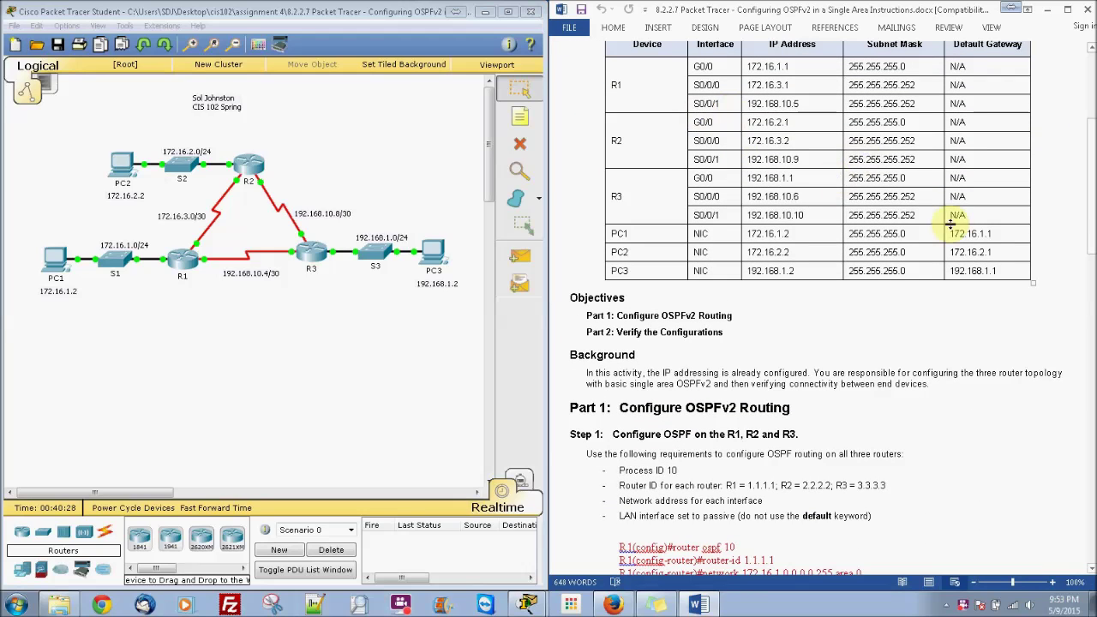
{"action": "left_click_drag", "start_coordinate": [1093, 232], "coordinate": [1091, 368]}
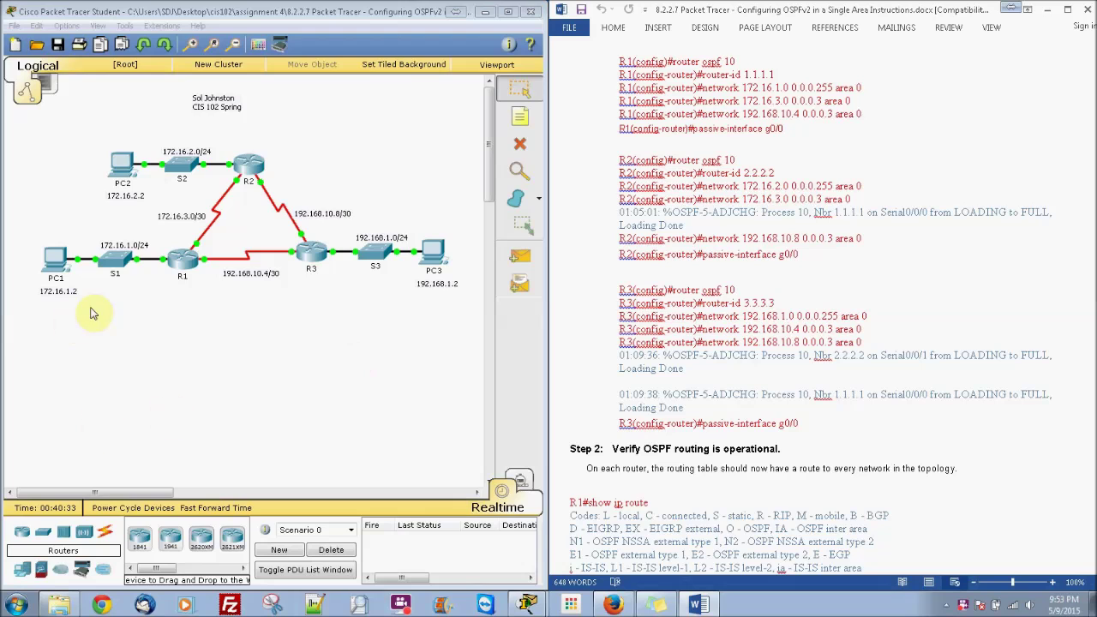
{"action": "left_click", "coordinate": [183, 260]}
{"action": "left_click_drag", "start_coordinate": [499, 134], "coordinate": [251, 111]}
{"action": "left_click", "coordinate": [206, 131]}
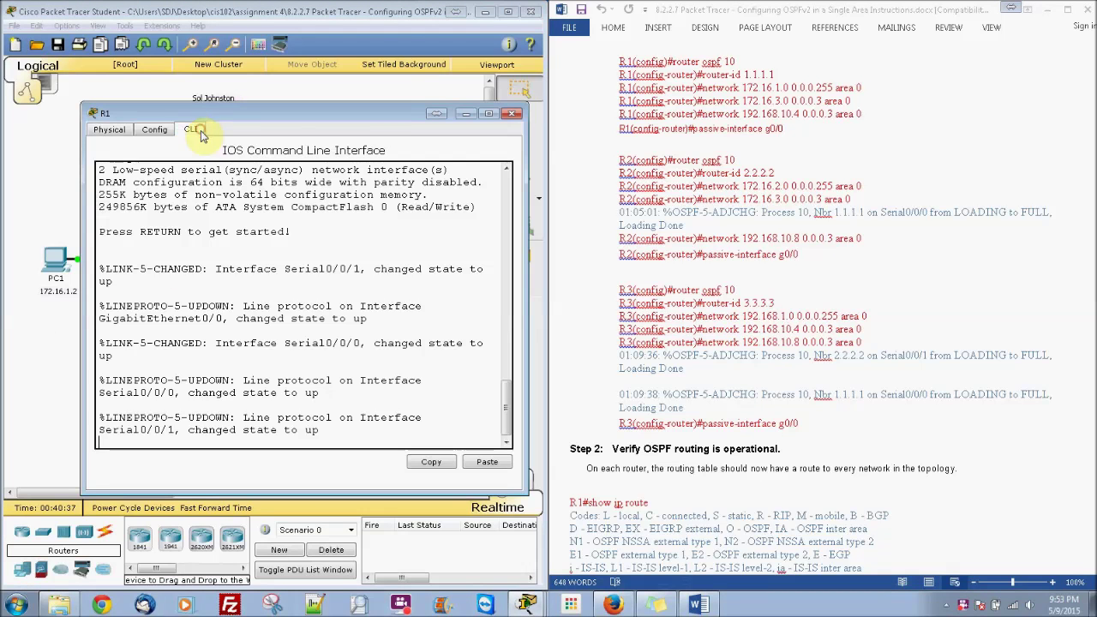
{"action": "key", "text": "Return"}
{"action": "type", "text": "en"}
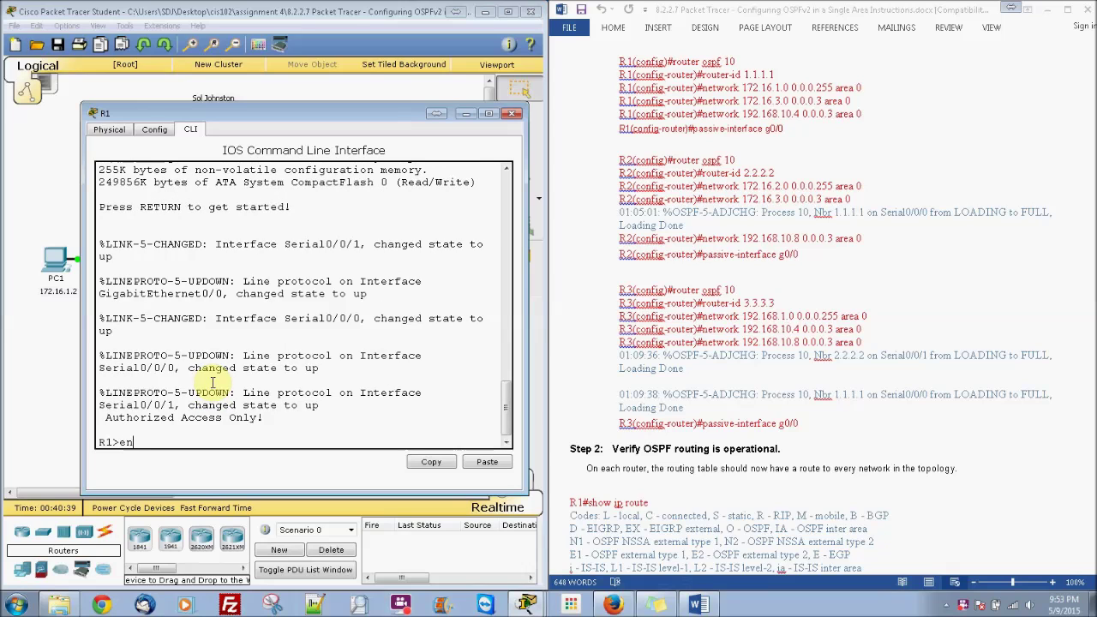
{"action": "key", "text": "Return"}
{"action": "type", "text": "conf t"}
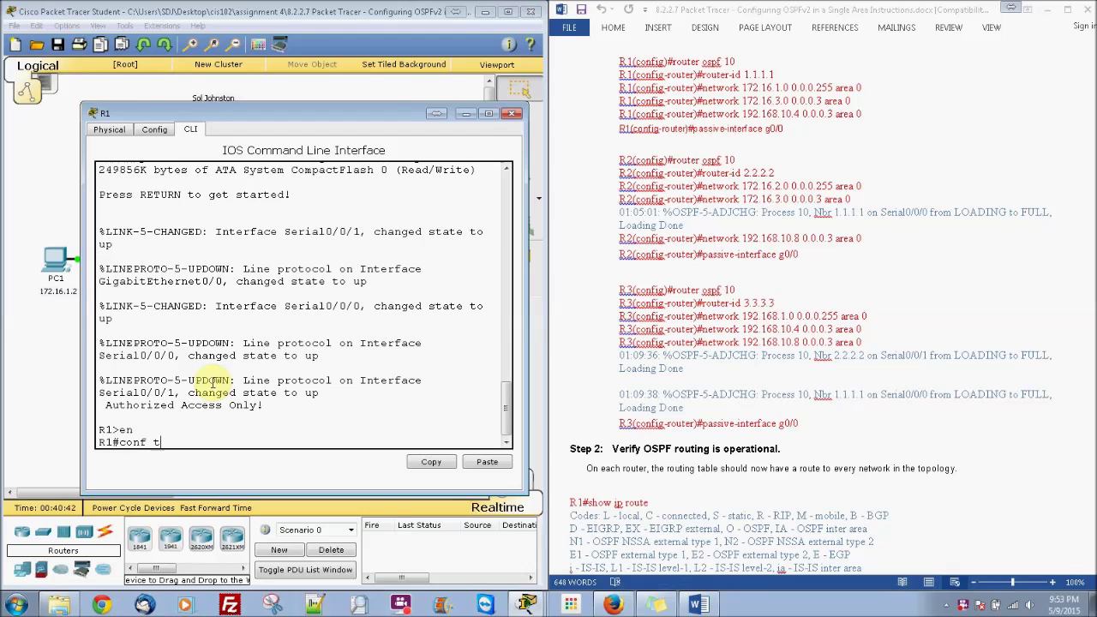
{"action": "key", "text": "Return"}
Start OSPF process 10 on R1 and set its router ID to 1.1.1.1.
{"action": "type", "text": "router ospf 10"}
{"action": "key", "text": "Return"}
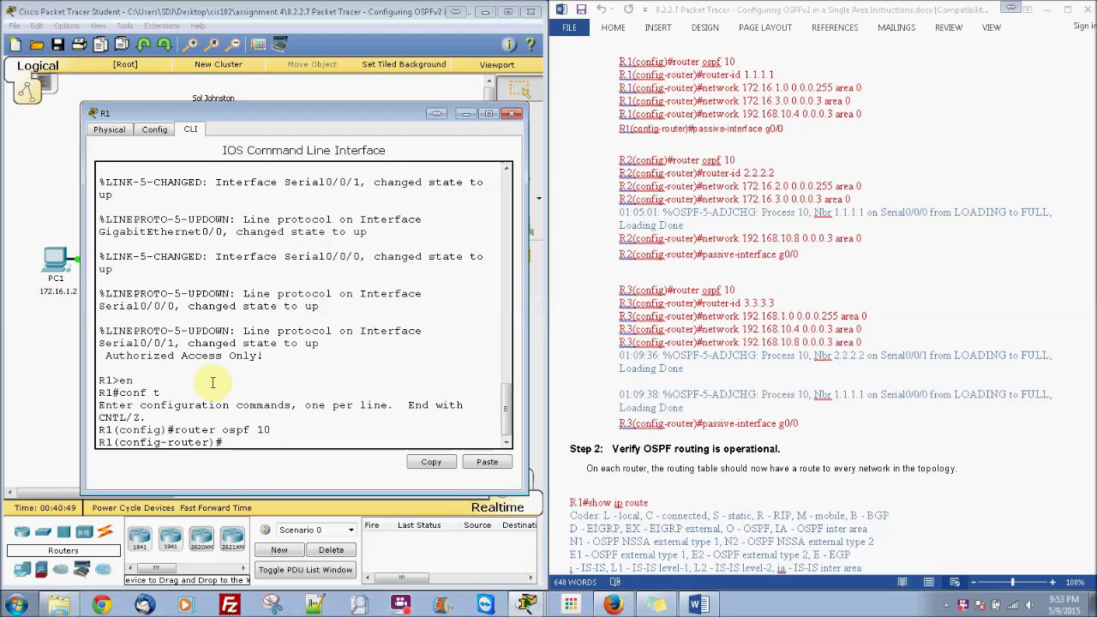
{"action": "type", "text": "rout"}
{"action": "key", "text": "Tab"}
{"action": "type", "text": "1.1"}
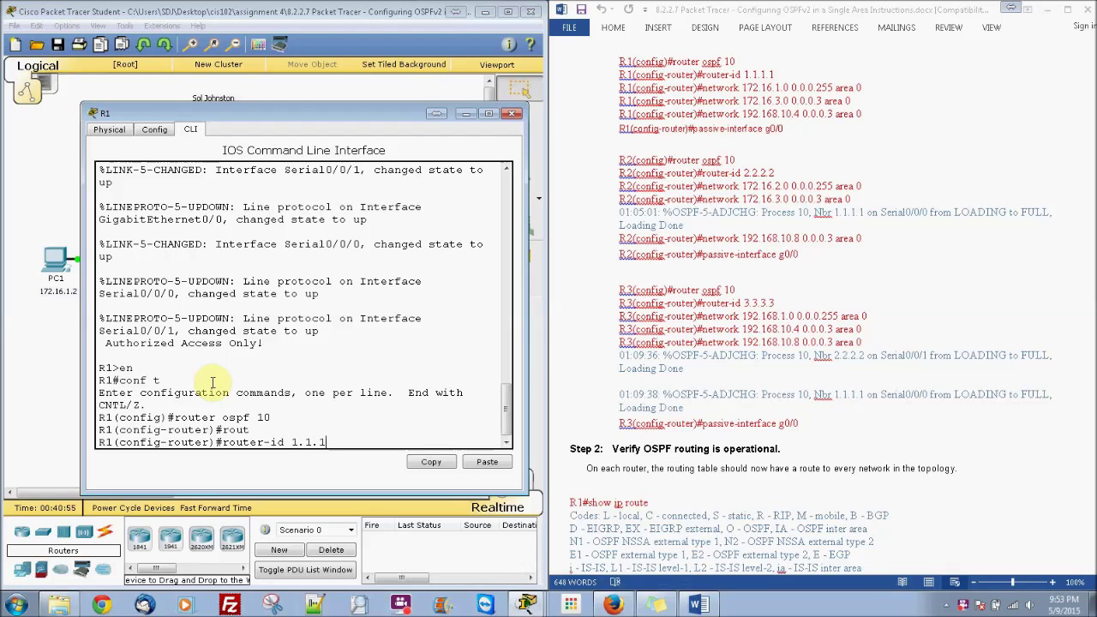
{"action": "type", "text": ".1.14"}
{"action": "key", "text": "BackSpace"}
{"action": "key", "text": "Return"}
Add network 172.16.1.0 with wildcard mask 0.0.0.255 in area 0 to R1's OSPF process.
{"action": "type", "text": "net"}
{"action": "key", "text": "Tab"}
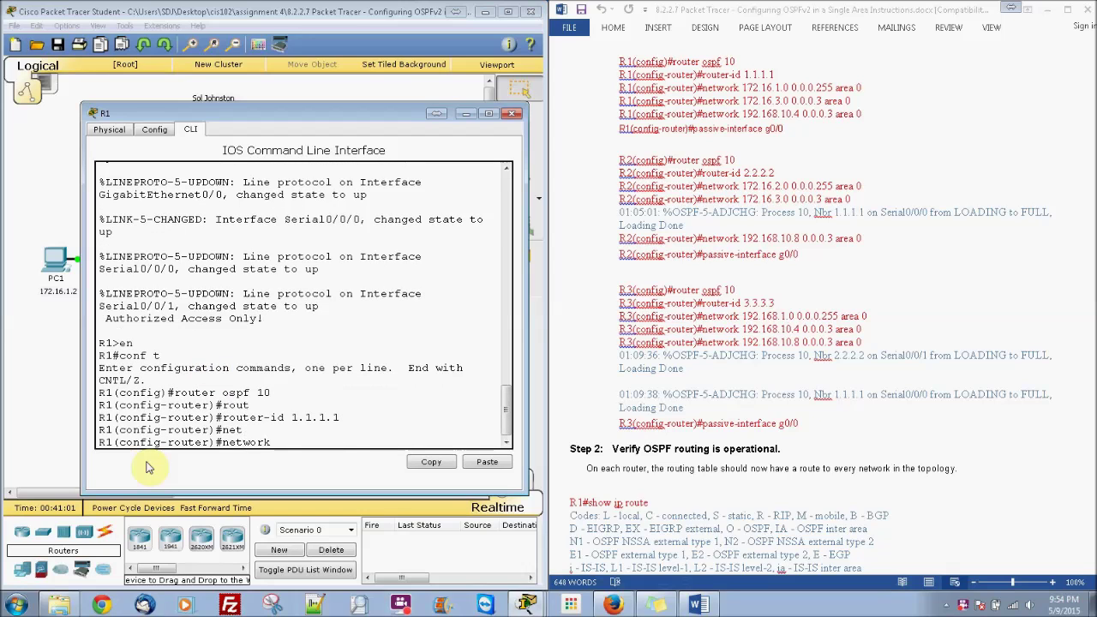
{"action": "type", "text": "172.16.1.0 0"}
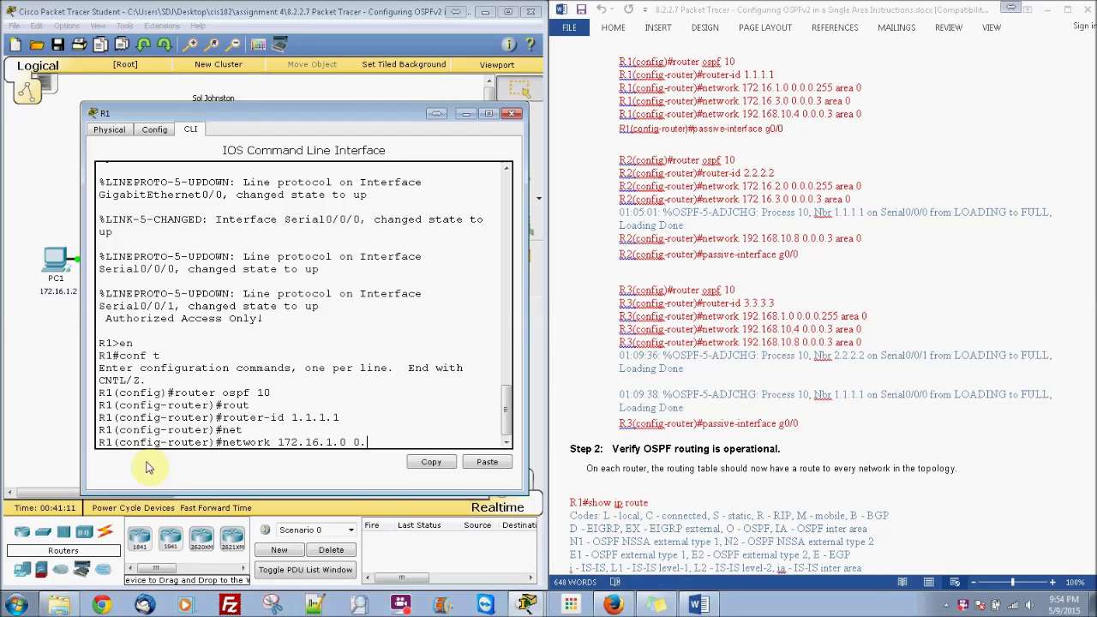
{"action": "key", "text": "BackSpace"}
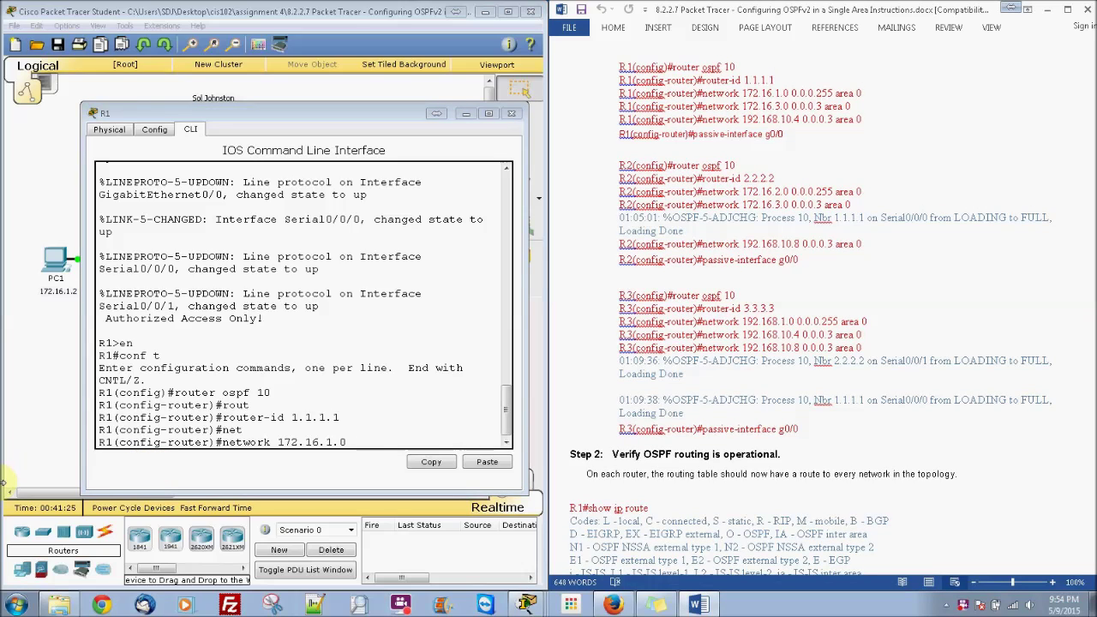
{"action": "left_click", "coordinate": [389, 443]}
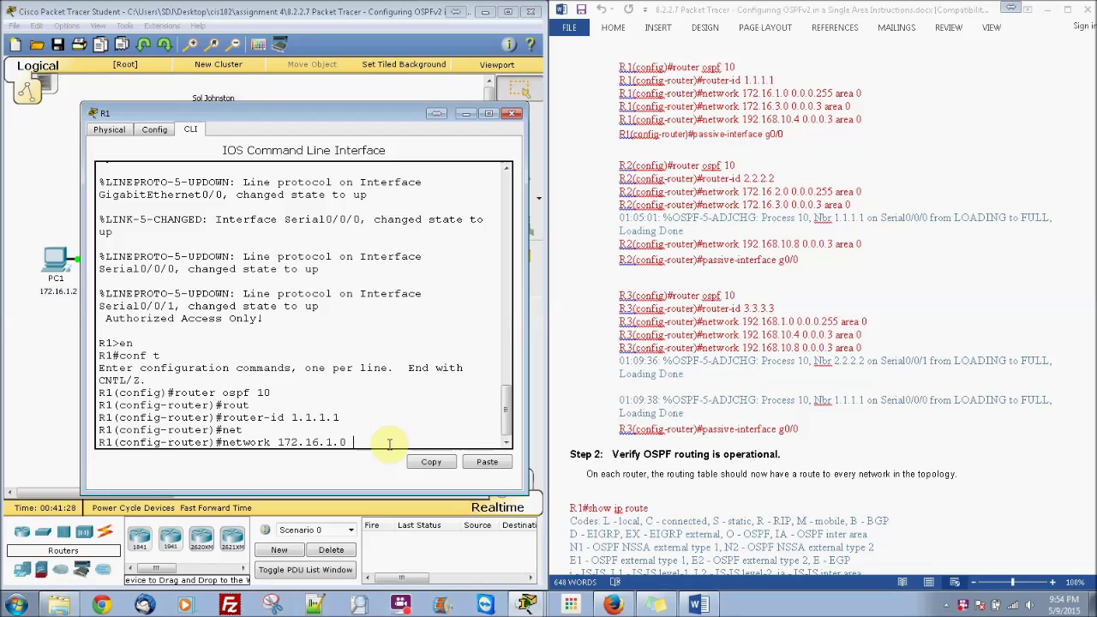
{"action": "key", "text": "BackSpace"}
{"action": "key", "text": "BackSpace"}
{"action": "type", "text": "0.0.0"}
{"action": "type", "text": ".255"}
{"action": "type", "text": " area"}
{"action": "type", "text": " 0"}
{"action": "key", "text": "Return"}
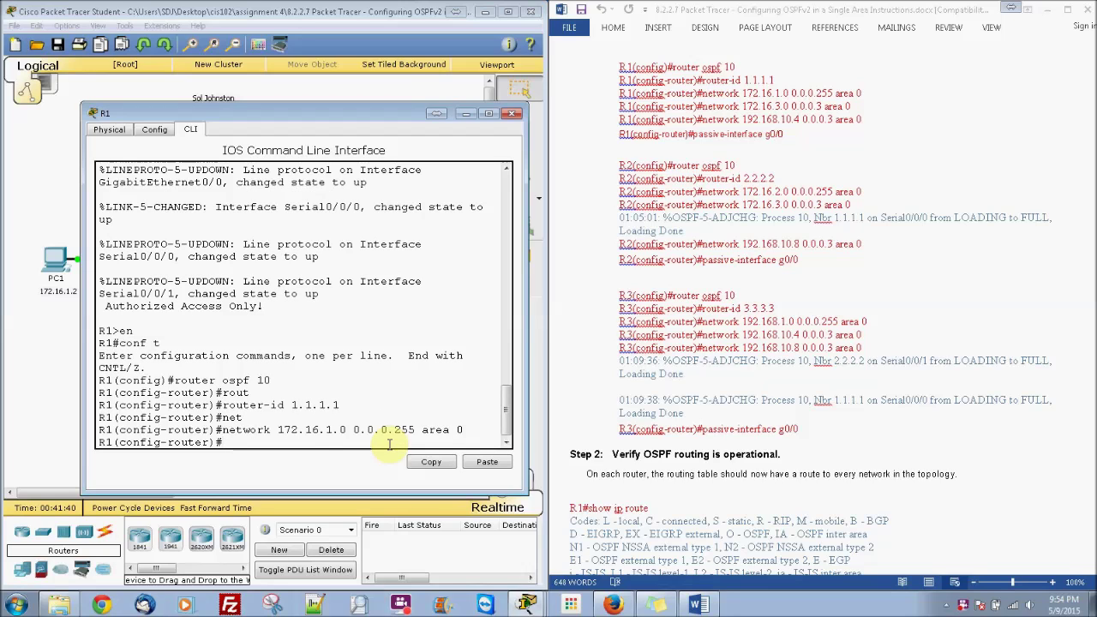
Add network 172.16.3.0 with wildcard mask 0.0.0.3 in area 0 to R1's OSPF process.
{"action": "key", "text": "Up"}
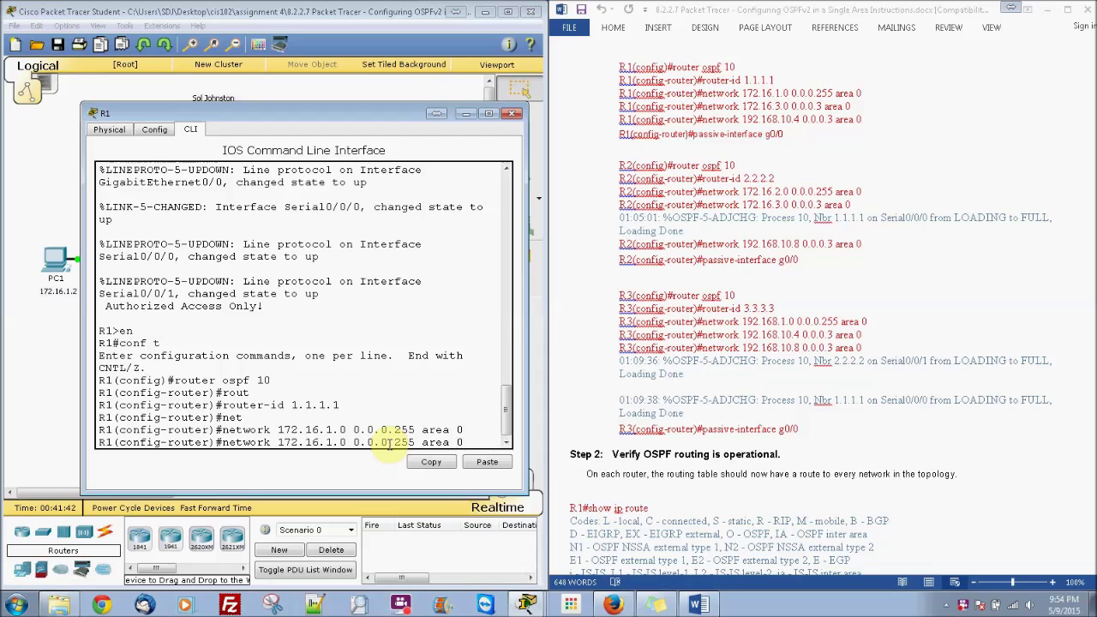
{"action": "key", "text": "BackSpace"}
{"action": "type", "text": "3"}
{"action": "key", "text": "BackSpace"}
{"action": "key", "text": "BackSpace"}
{"action": "key", "text": "BackSpace"}
{"action": "type", "text": "3"}
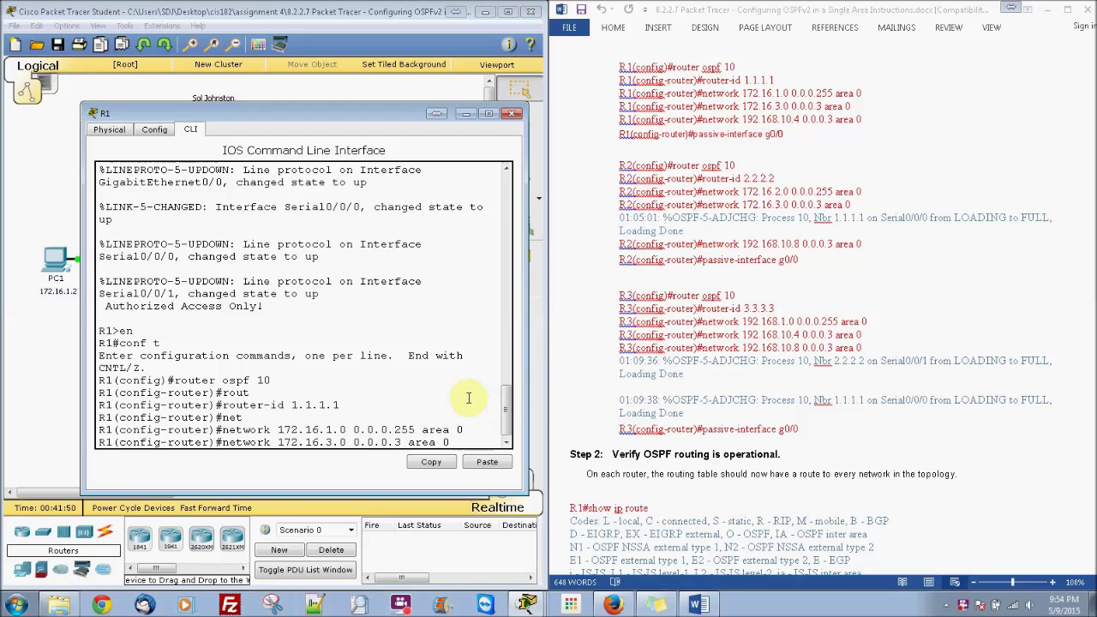
{"action": "key", "text": "Return"}
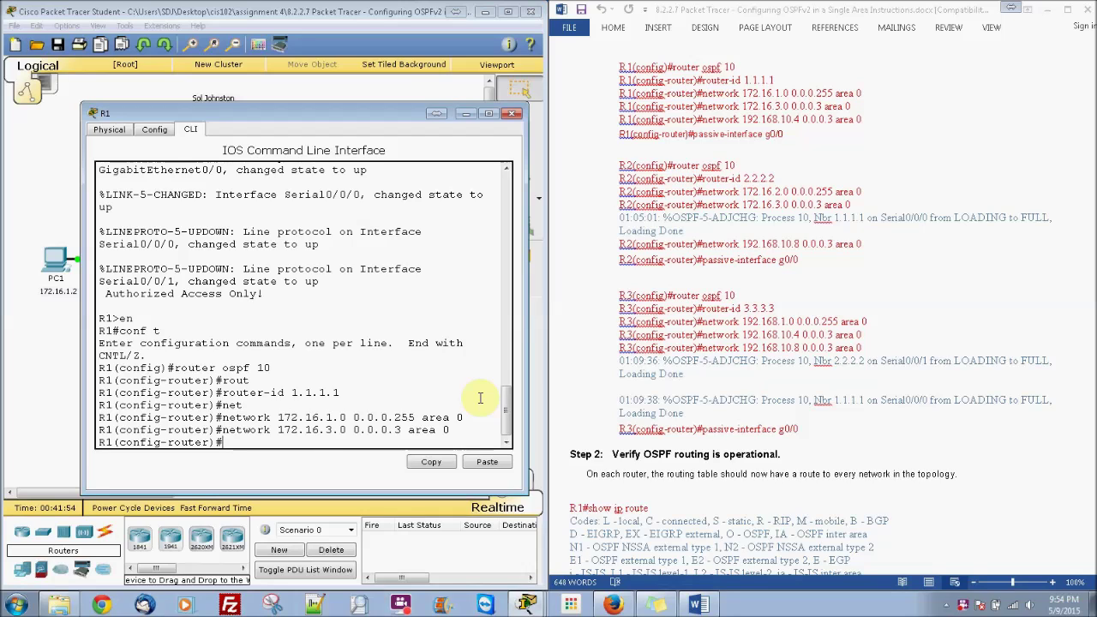
Add network 192.168.10.4 with wildcard mask 0.0.0.3 in area 0 to R1's OSPF process.
{"action": "type", "text": "net"}
{"action": "key", "text": "Tab"}
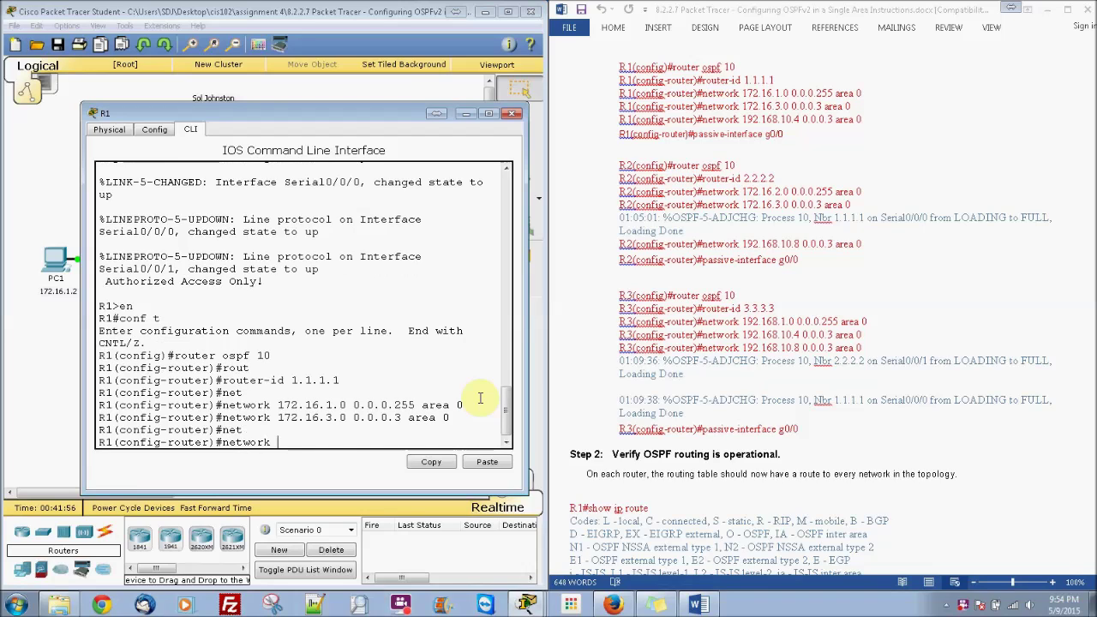
{"action": "type", "text": "192.168.10.4"}
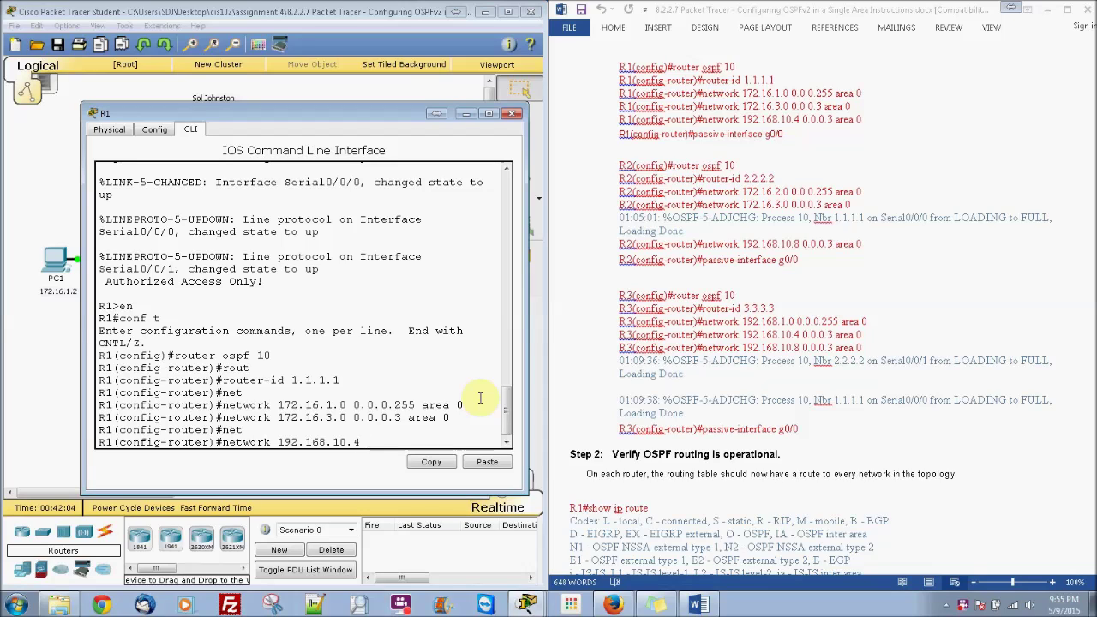
{"action": "type", "text": ".0.0.0.3 area 0"}
{"action": "key", "text": "Return"}
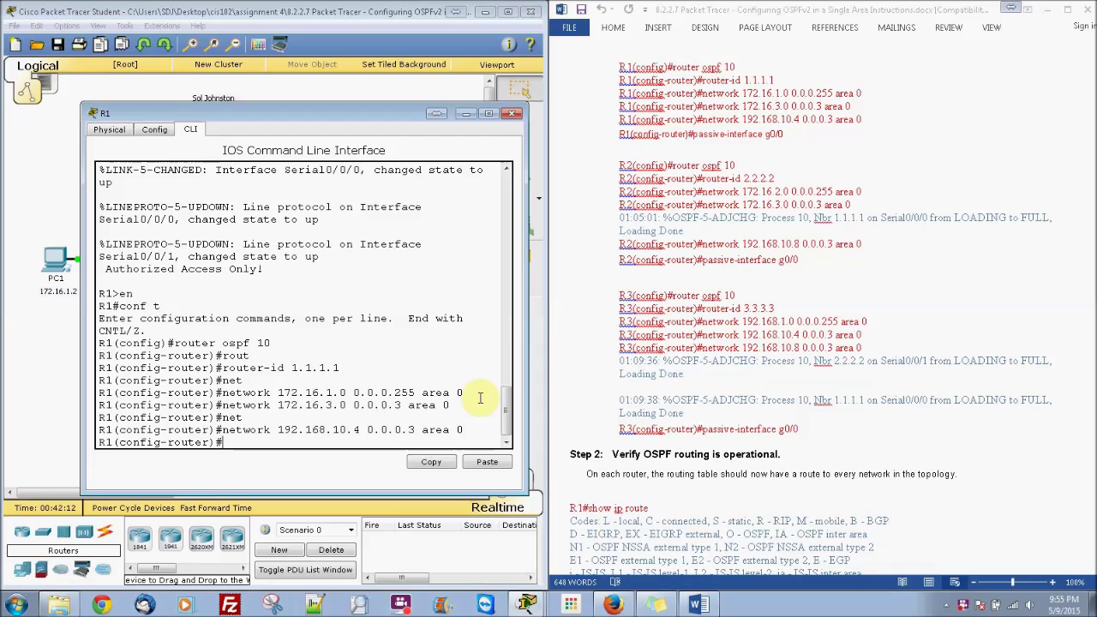
Set R1's LAN interface g0/0 as a passive interface in OSPF.
{"action": "type", "text": "exit"}
{"action": "key", "text": "BackSpace"}
{"action": "key", "text": "BackSpace"}
{"action": "key", "text": "BackSpace"}
{"action": "key", "text": "BackSpace"}
{"action": "type", "text": "pass"}
{"action": "key", "text": "Tab"}
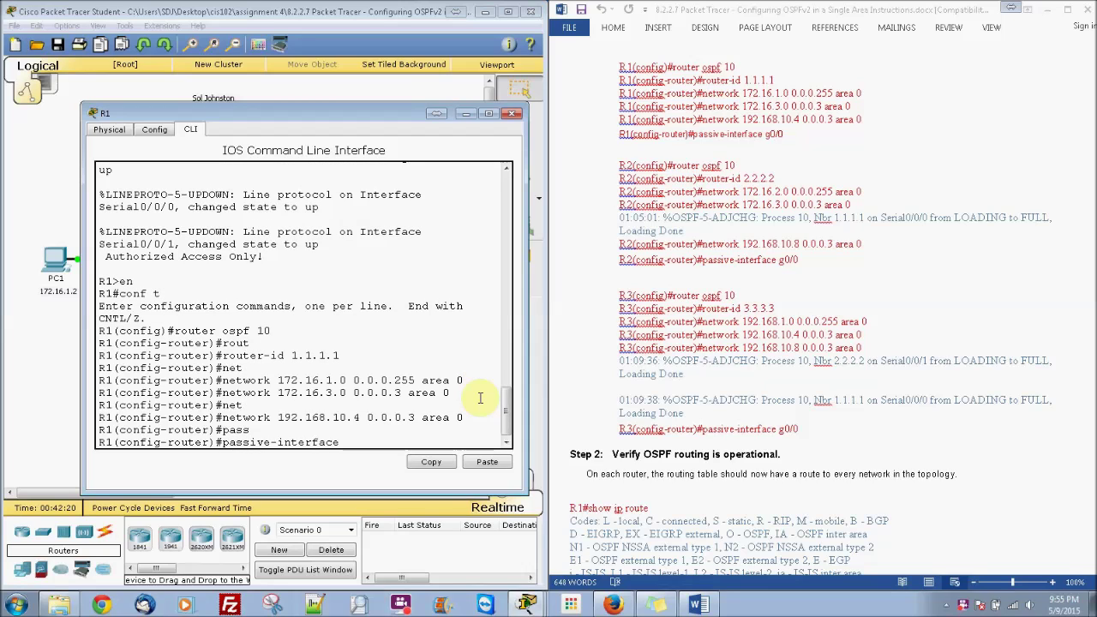
{"action": "type", "text": "g0/0"}
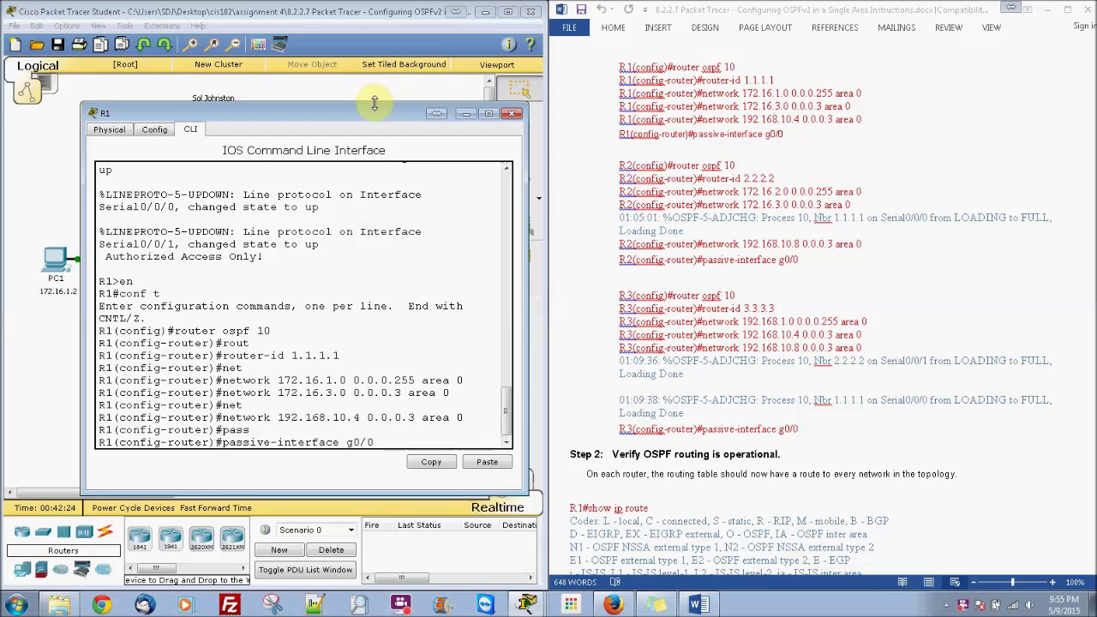
{"action": "left_click_drag", "start_coordinate": [376, 115], "coordinate": [621, 243]}
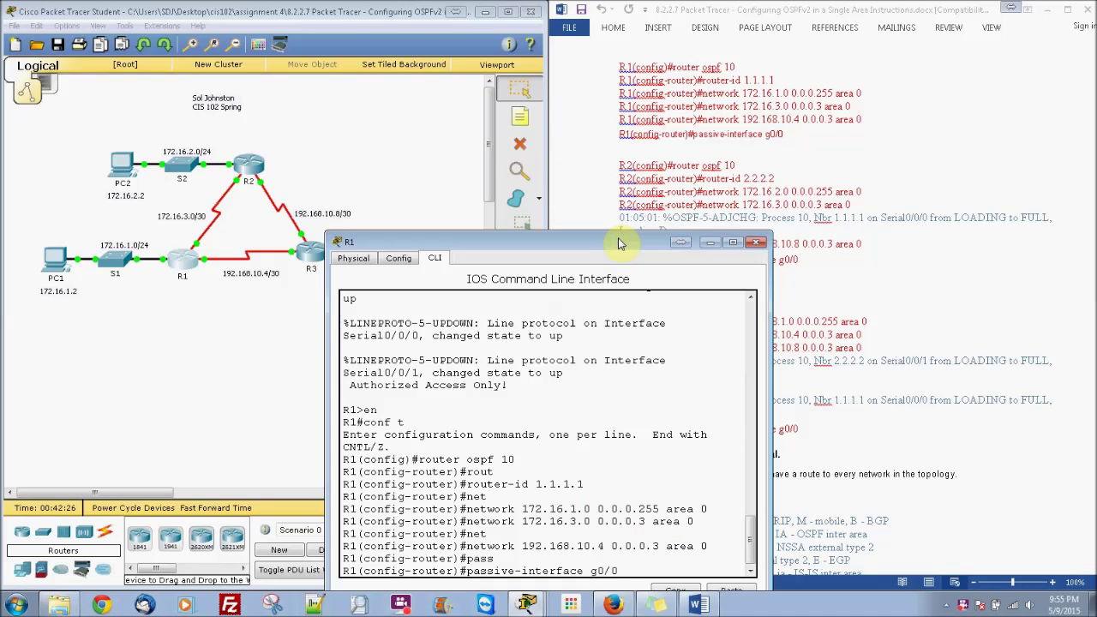
{"action": "key", "text": "Return"}
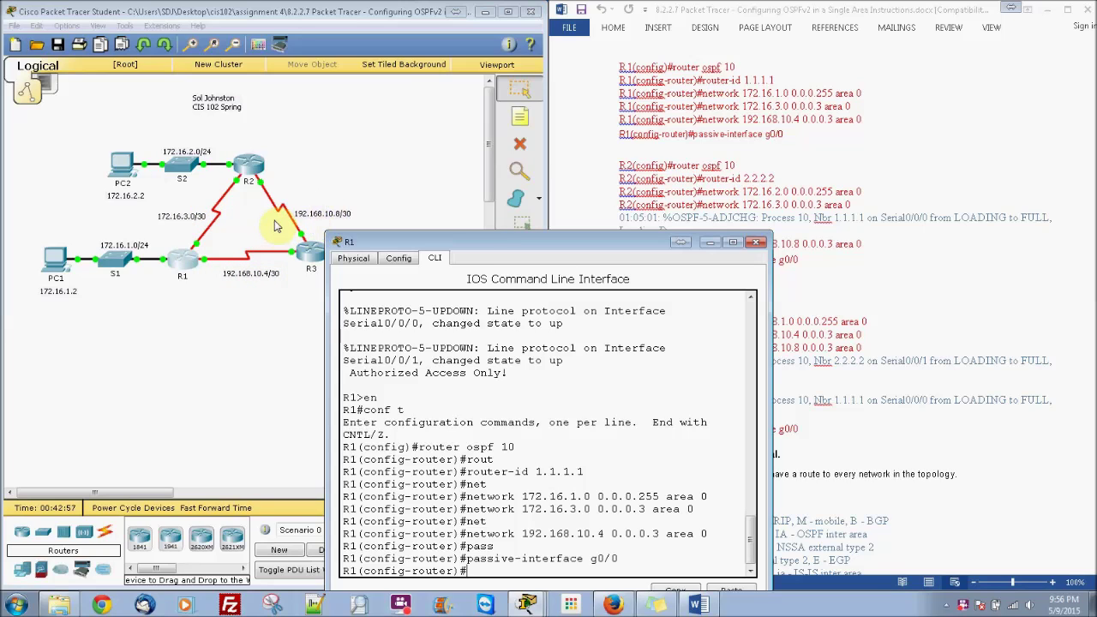
Open router R2's command line and enter privileged mode, followed by global configuration mode with conf t.
{"action": "left_click_drag", "start_coordinate": [478, 247], "coordinate": [600, 243]}
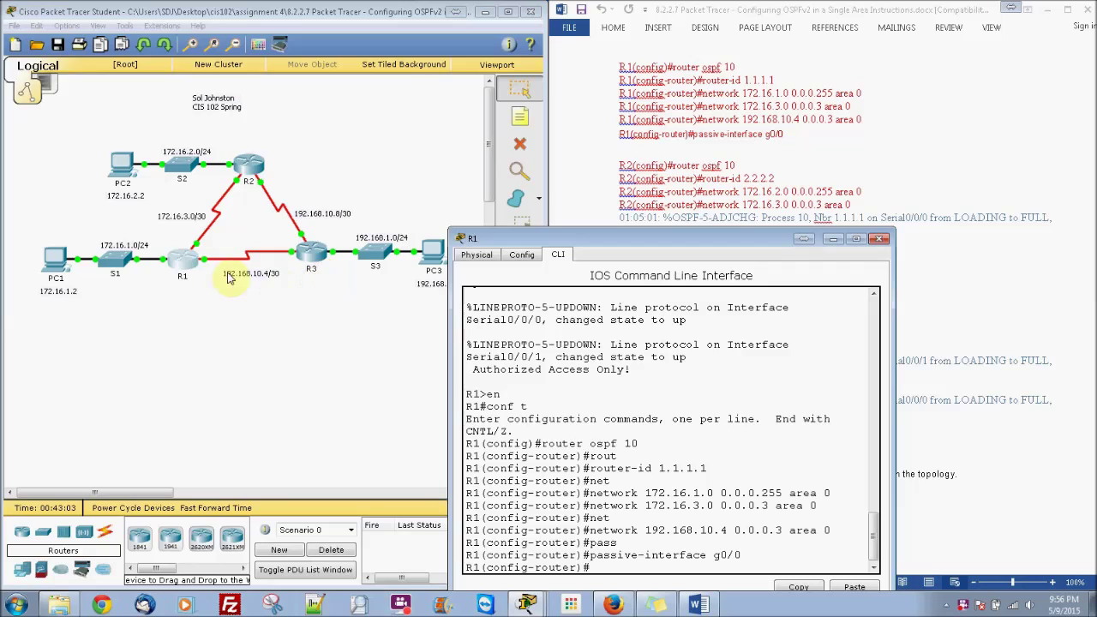
{"action": "left_click", "coordinate": [162, 261]}
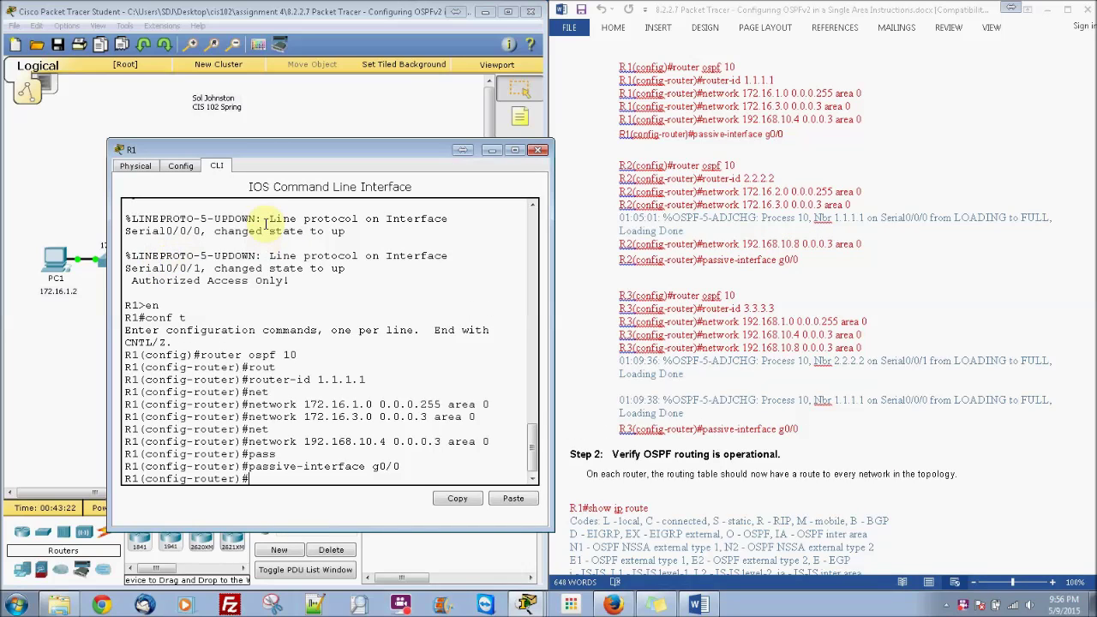
{"action": "left_click_drag", "start_coordinate": [446, 148], "coordinate": [652, 135]}
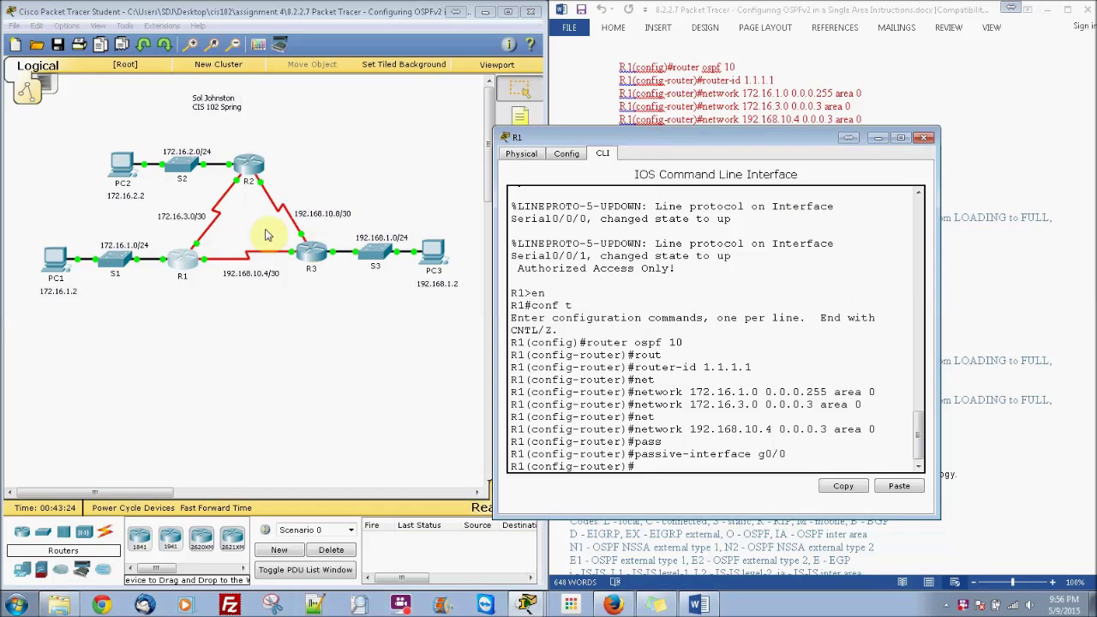
{"action": "left_click", "coordinate": [249, 169]}
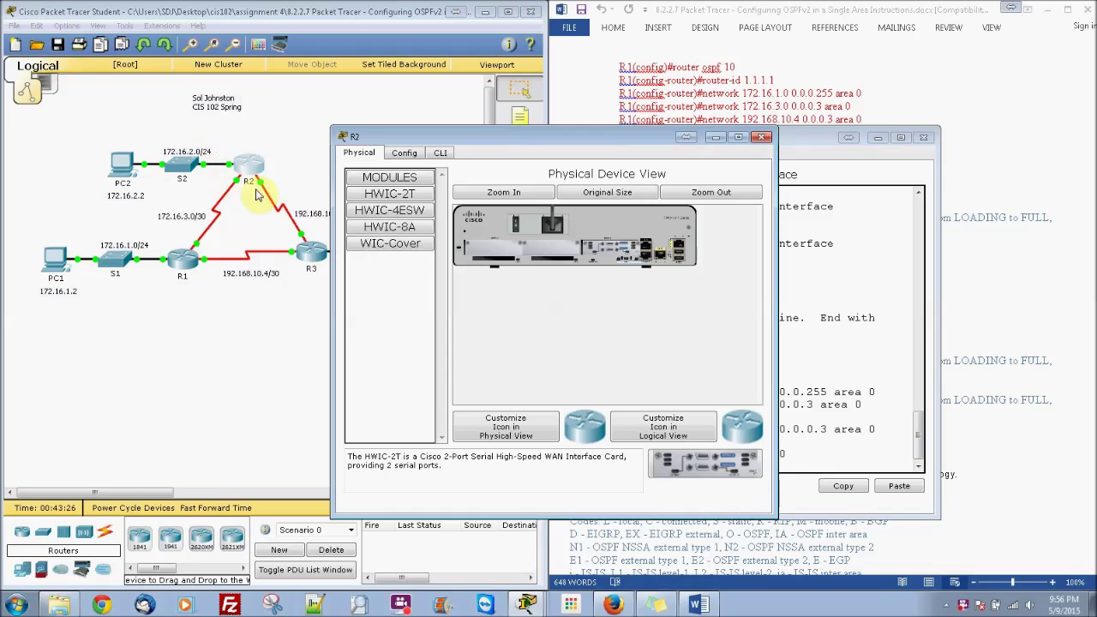
{"action": "left_click", "coordinate": [440, 152]}
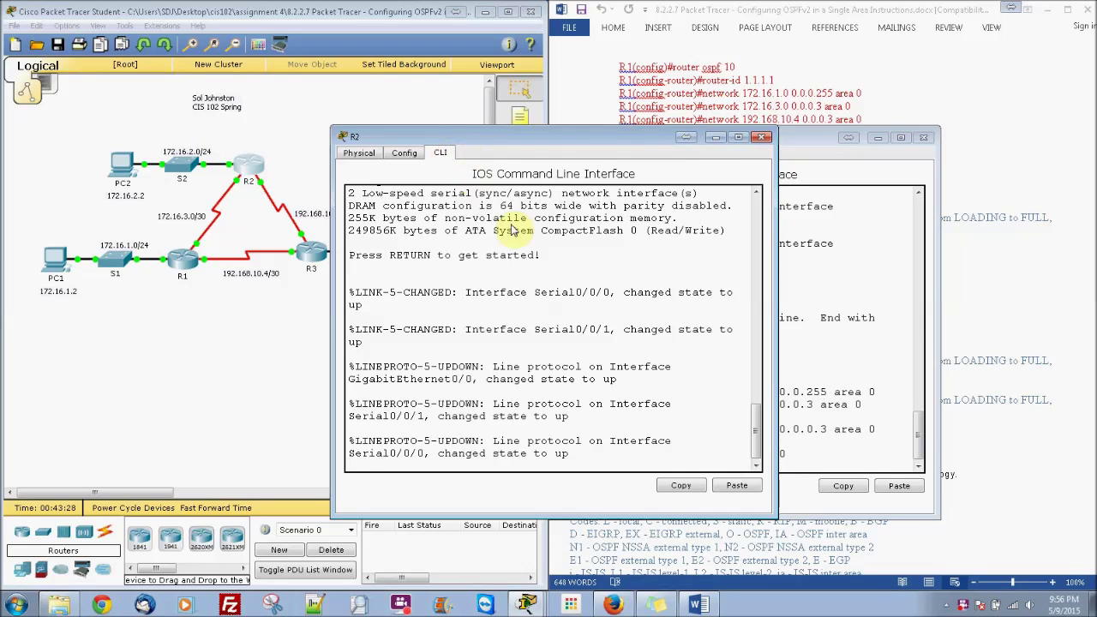
{"action": "key", "text": "Return"}
{"action": "type", "text": "en"}
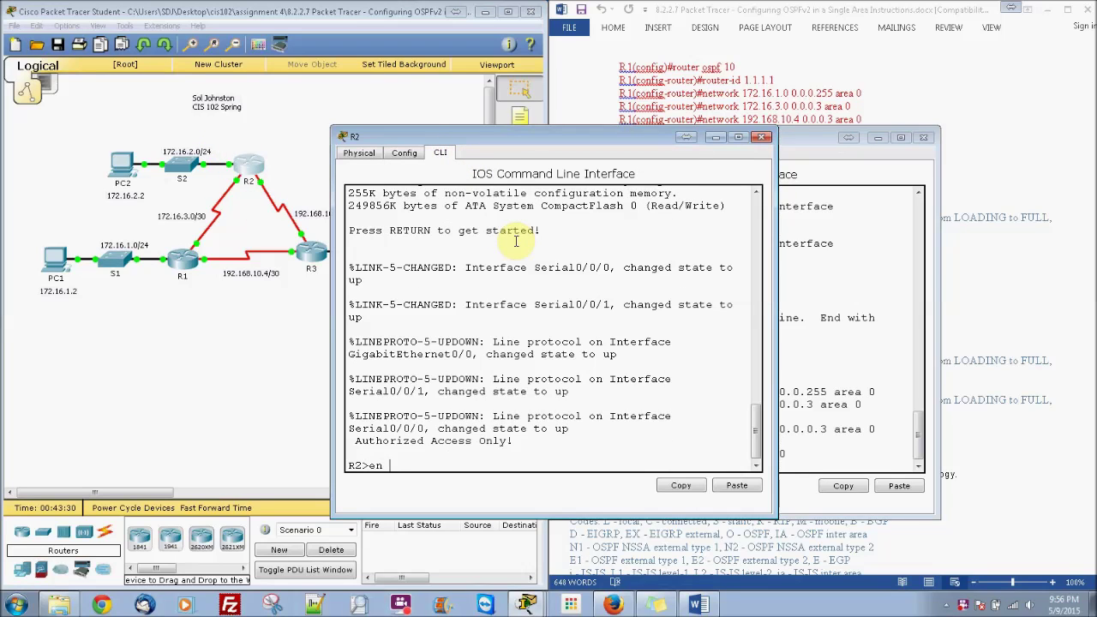
{"action": "key", "text": "Return"}
{"action": "type", "text": "conf t"}
{"action": "key", "text": "Return"}
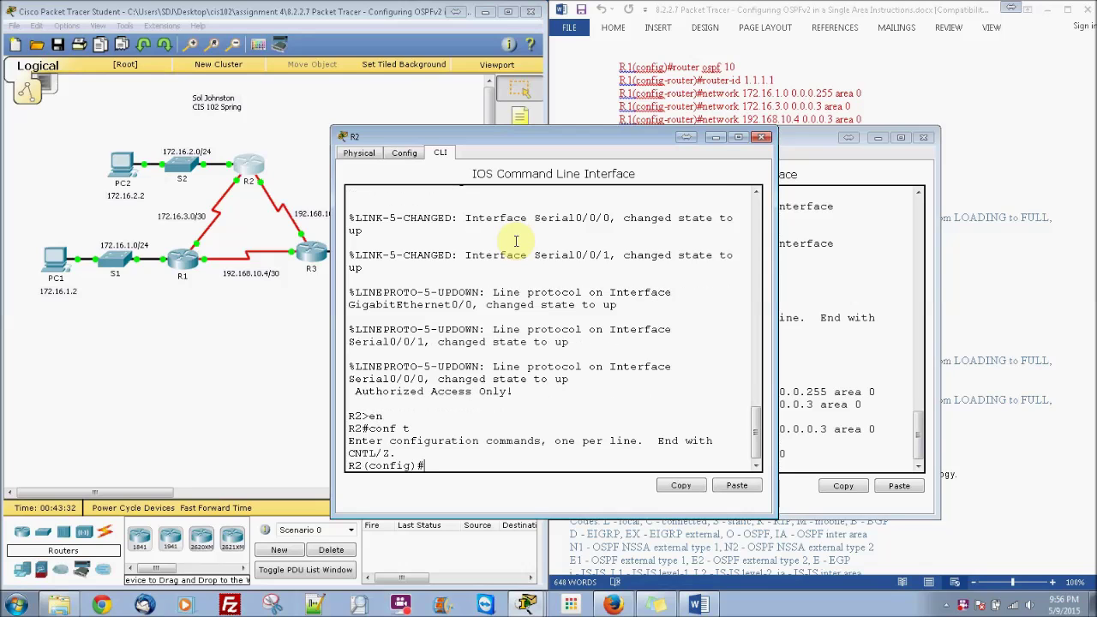
Start OSPF process 10 on R2 and set its router ID to 2.2.2.2.
{"action": "left_click", "coordinate": [878, 137]}
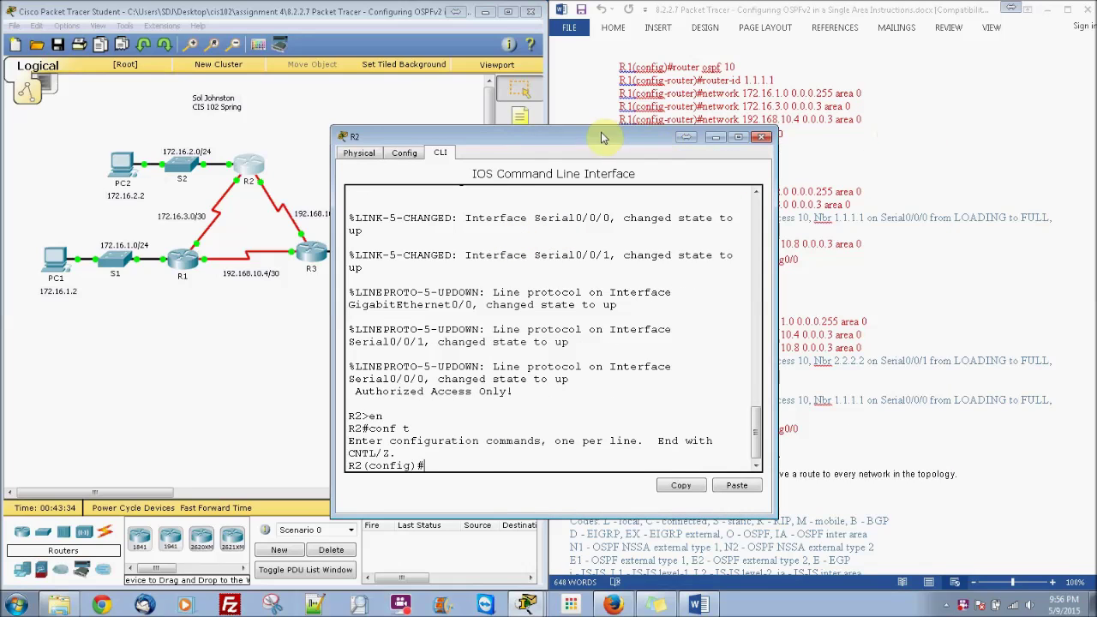
{"action": "left_click_drag", "start_coordinate": [390, 137], "coordinate": [179, 146]}
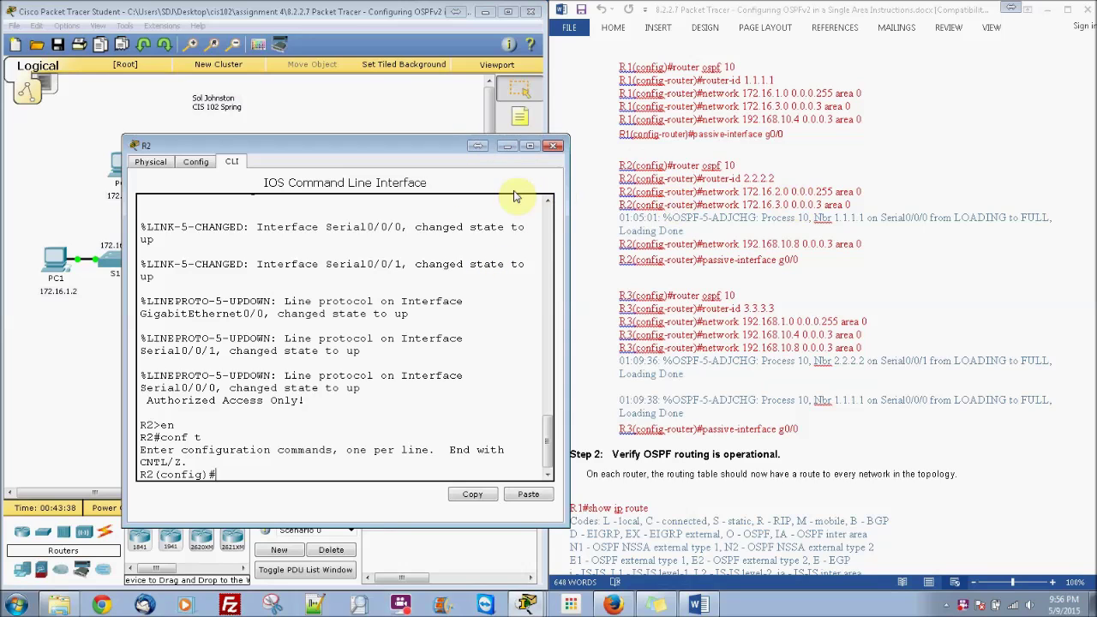
{"action": "left_click_drag", "start_coordinate": [452, 148], "coordinate": [437, 166]}
{"action": "type", "text": "route"}
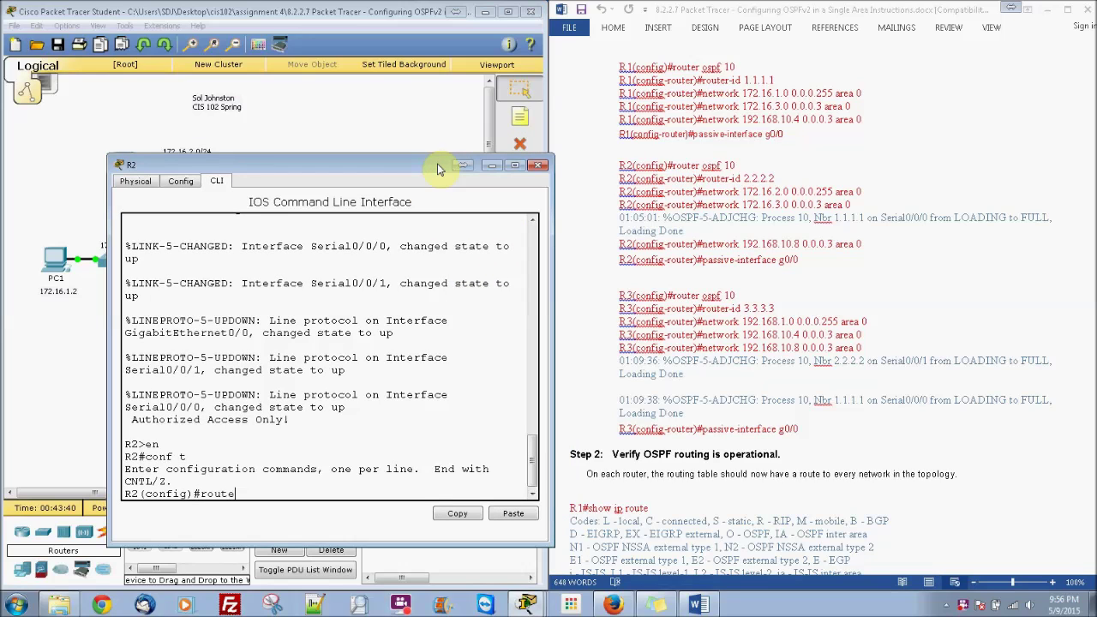
{"action": "type", "text": "r ospf 10"}
{"action": "key", "text": "Return"}
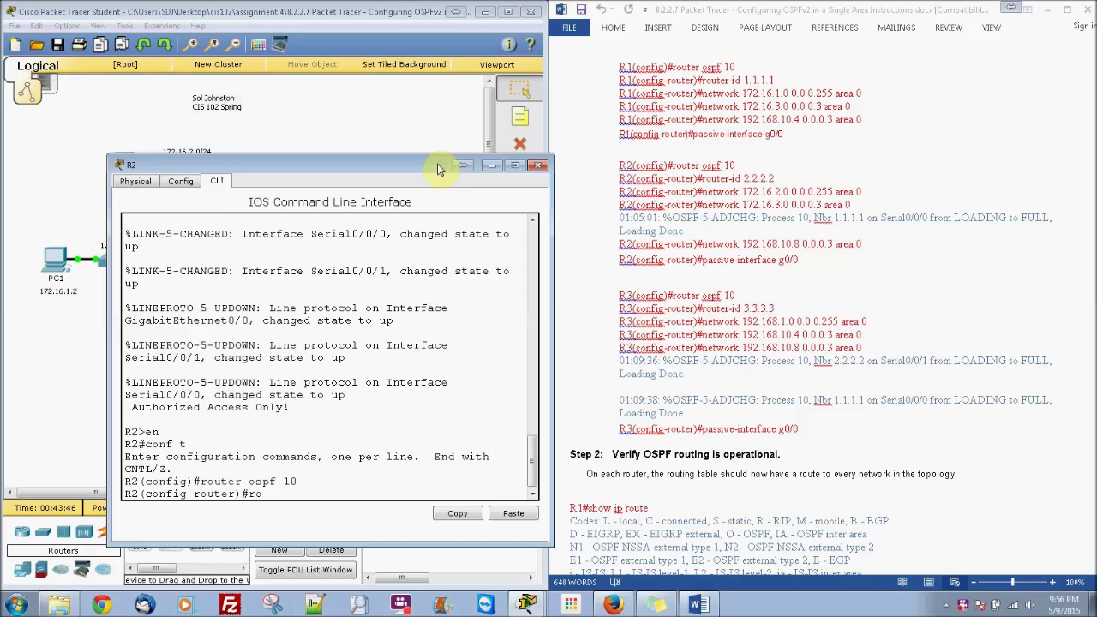
{"action": "type", "text": "ro"}
{"action": "key", "text": "Tab"}
{"action": "type", "text": "2.2.2.2"}
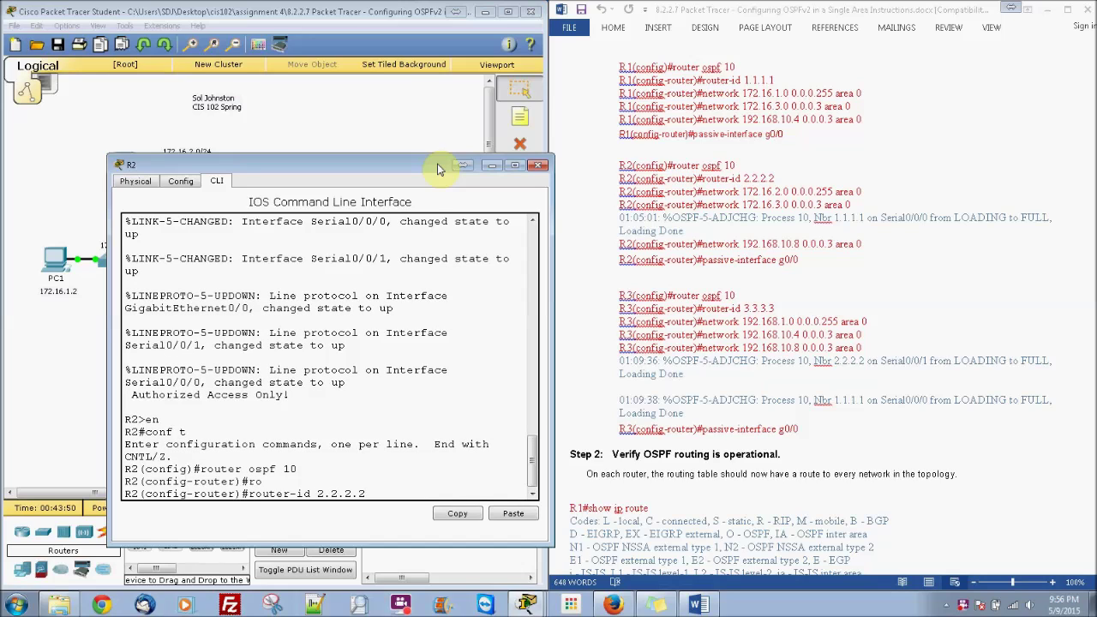
{"action": "key", "text": "Return"}
Add network 172.16.2.0 with wildcard mask 0.0.0.255 in area 0 to R2's OSPF process.
{"action": "type", "text": "net"}
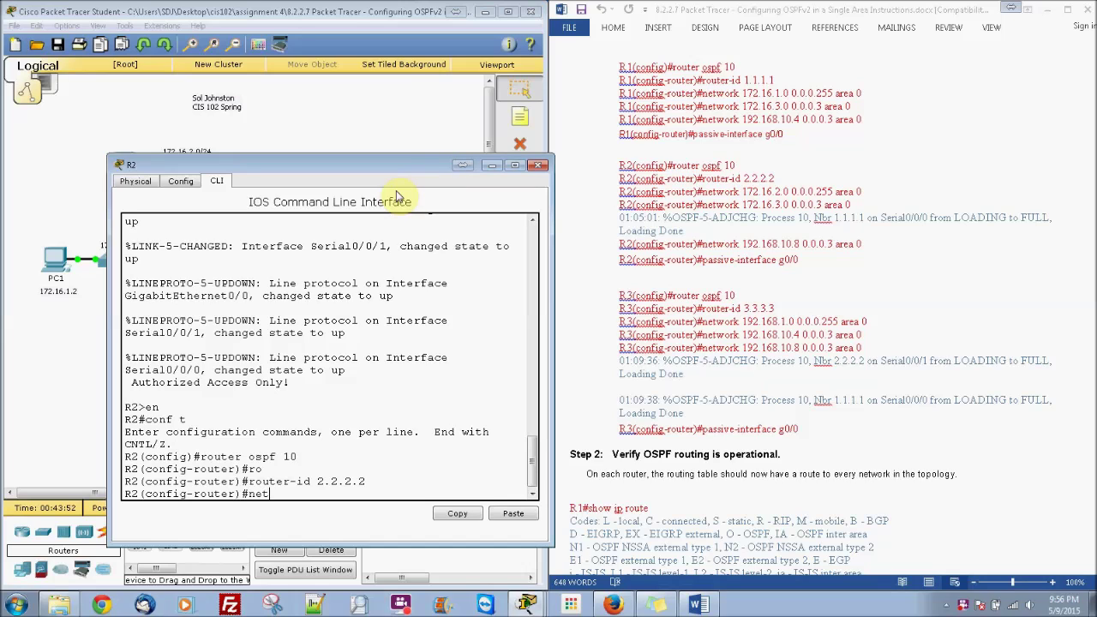
{"action": "key", "text": "Tab"}
{"action": "type", "text": "17"}
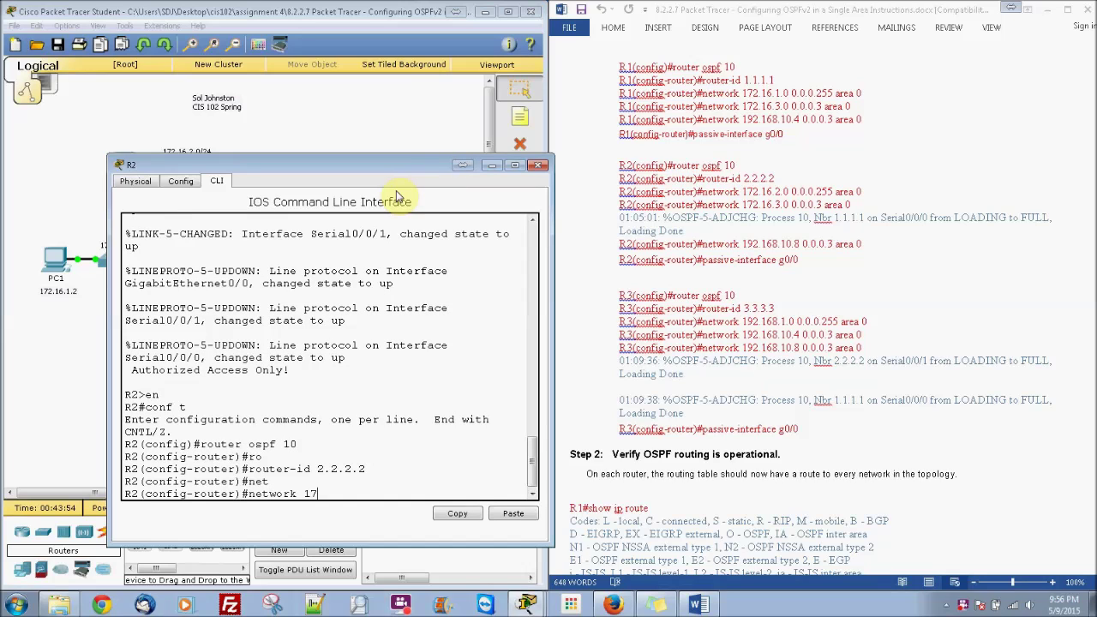
{"action": "type", "text": "2.16.2.0 0.0.0.255 area 0"}
{"action": "key", "text": "Return"}
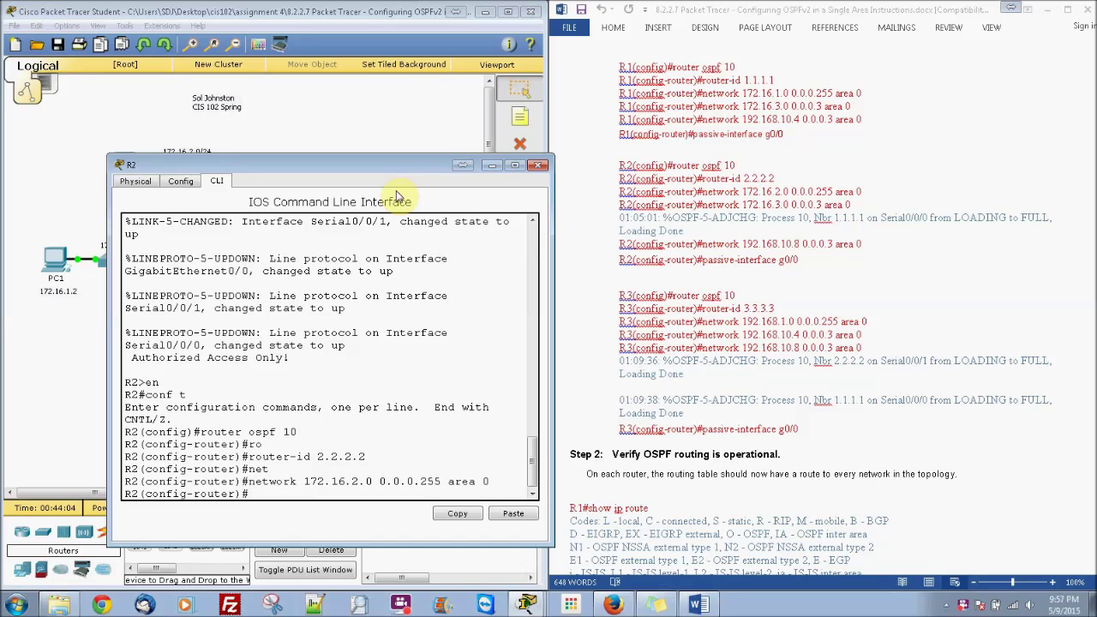
Add network 172.16.3.0 with wildcard mask 0.0.0.3 in area 0 to R2's OSPF process, reusing the previous network command.
{"action": "key", "text": "Up"}
{"action": "key", "text": "BackSpace"}
{"action": "type", "text": "3"}
{"action": "key", "text": "BackSpace"}
{"action": "key", "text": "BackSpace"}
{"action": "key", "text": "BackSpace"}
{"action": "type", "text": "3"}
{"action": "key", "text": "Return"}
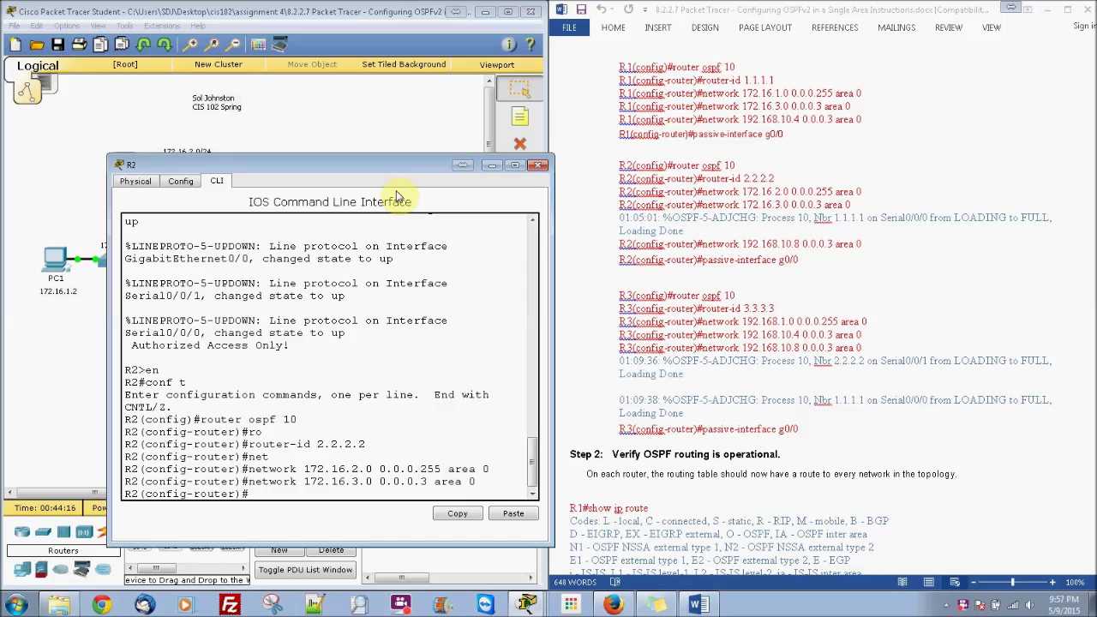
Add network 192.168.10.8 with wildcard mask 0.0.0.3 in area 0 to R2's OSPF process.
{"action": "type", "text": "net"}
{"action": "key", "text": "Tab"}
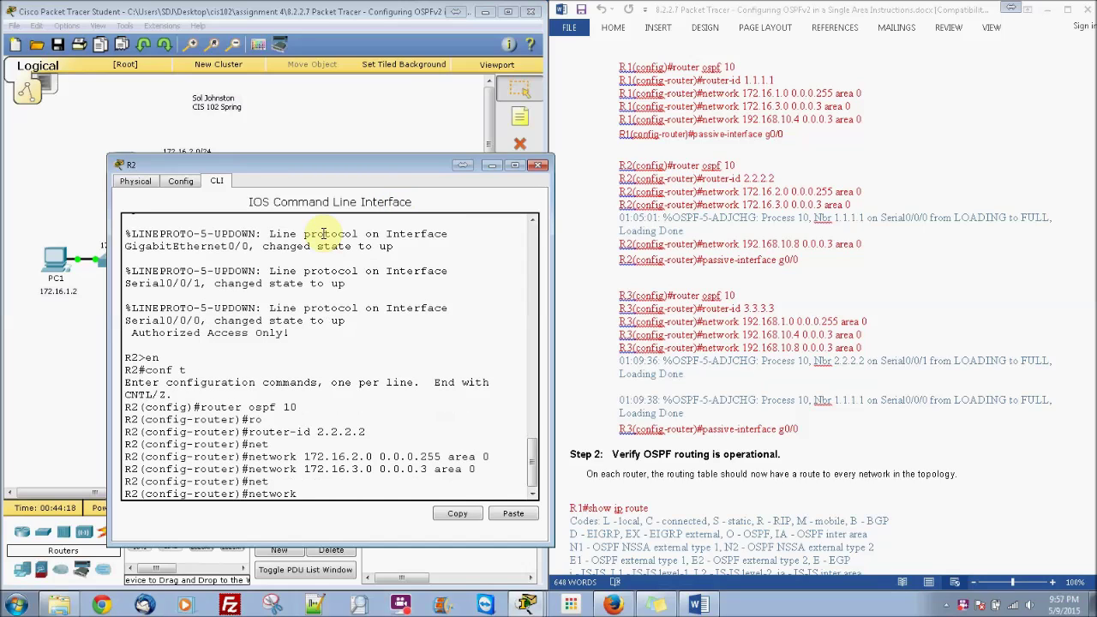
{"action": "type", "text": "192.168.10.8"}
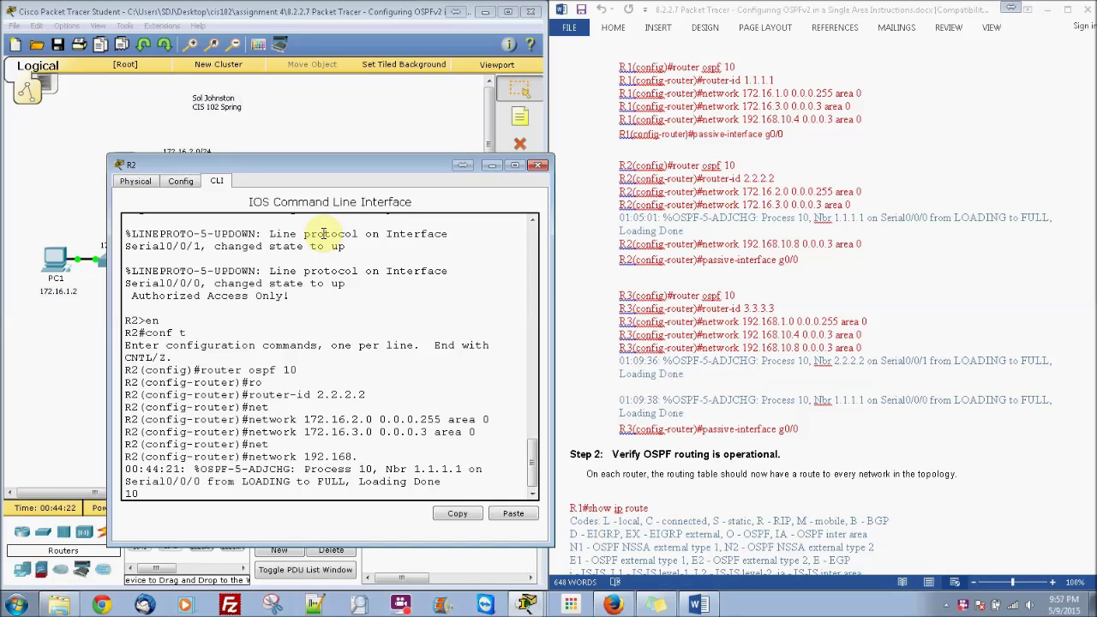
{"action": "type", "text": " 0.0.0.3 area 0"}
{"action": "key", "text": "Return"}
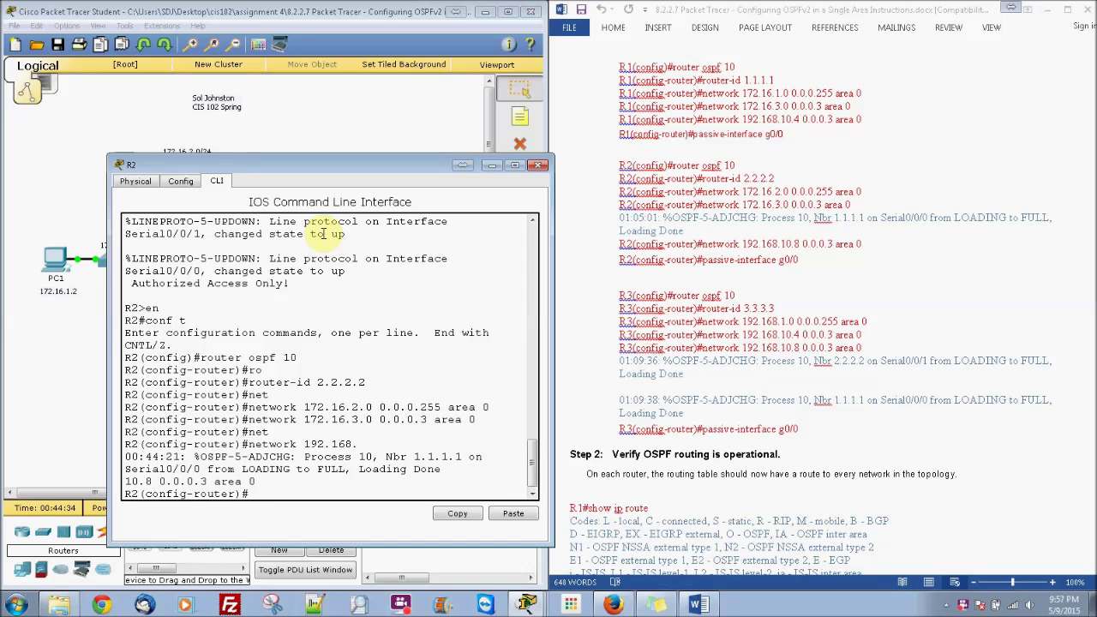
Set R2's LAN interface g0/0 as a passive interface in OSPF.
{"action": "type", "text": "network 192.168.10.8 0.0.0.3 area 0"}
{"action": "key", "text": "Down"}
{"action": "type", "text": "pass"}
{"action": "key", "text": "Tab"}
{"action": "type", "text": "h"}
{"action": "key", "text": "BackSpace"}
{"action": "type", "text": "g0/0"}
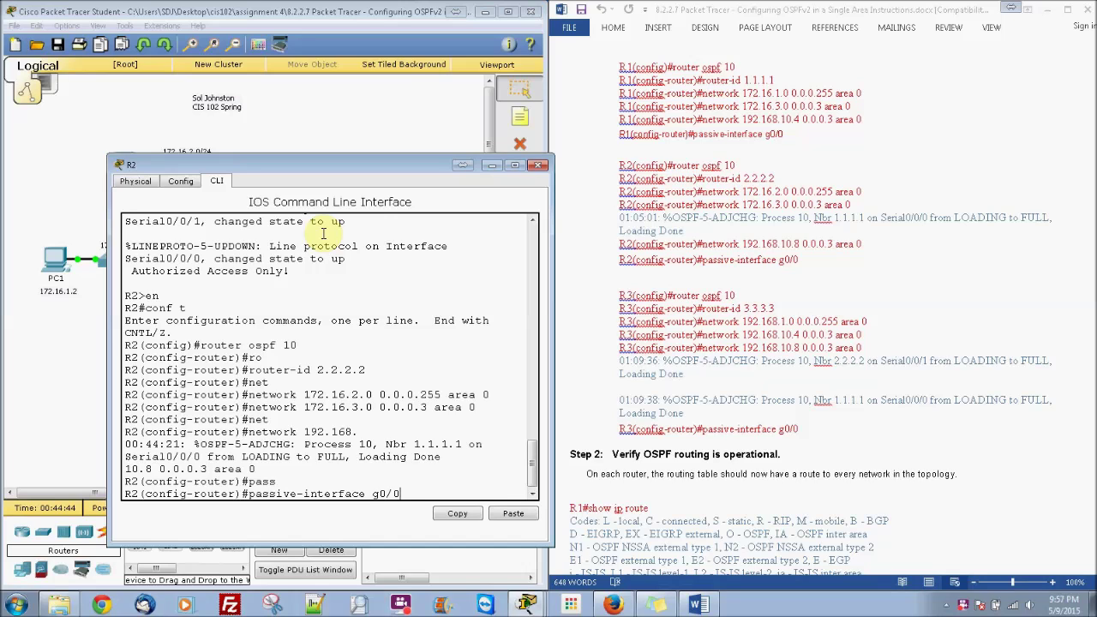
{"action": "key", "text": "Return"}
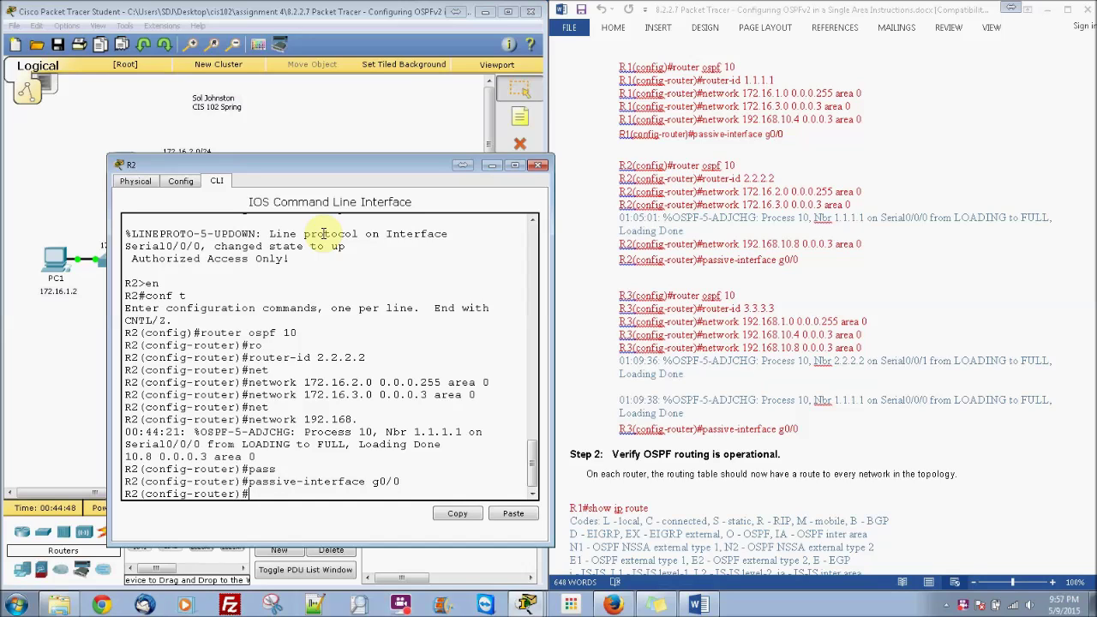
Put away R2's window, open router R3's command line and enter privileged mode with en.
{"action": "left_click", "coordinate": [494, 167]}
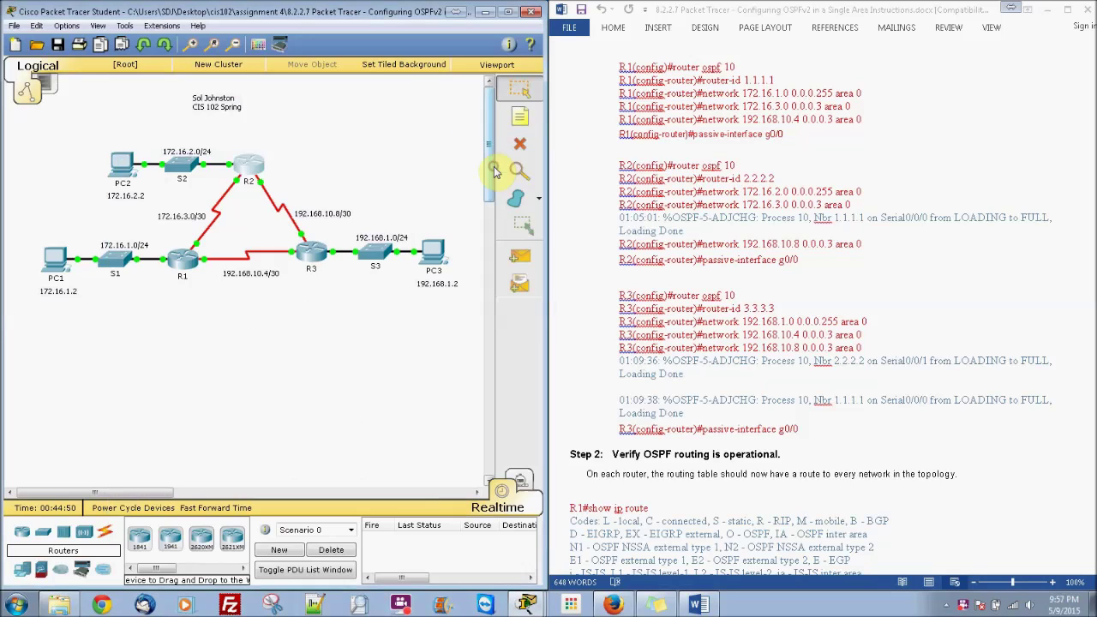
{"action": "left_click", "coordinate": [313, 248]}
{"action": "left_click", "coordinate": [437, 153]}
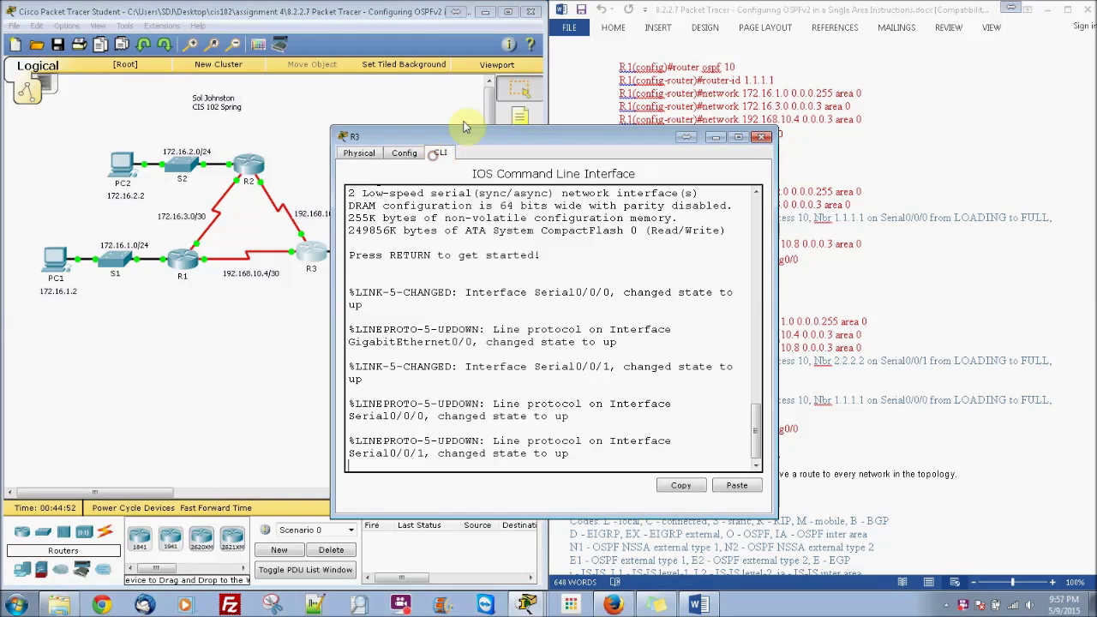
{"action": "left_click_drag", "start_coordinate": [468, 136], "coordinate": [199, 133]}
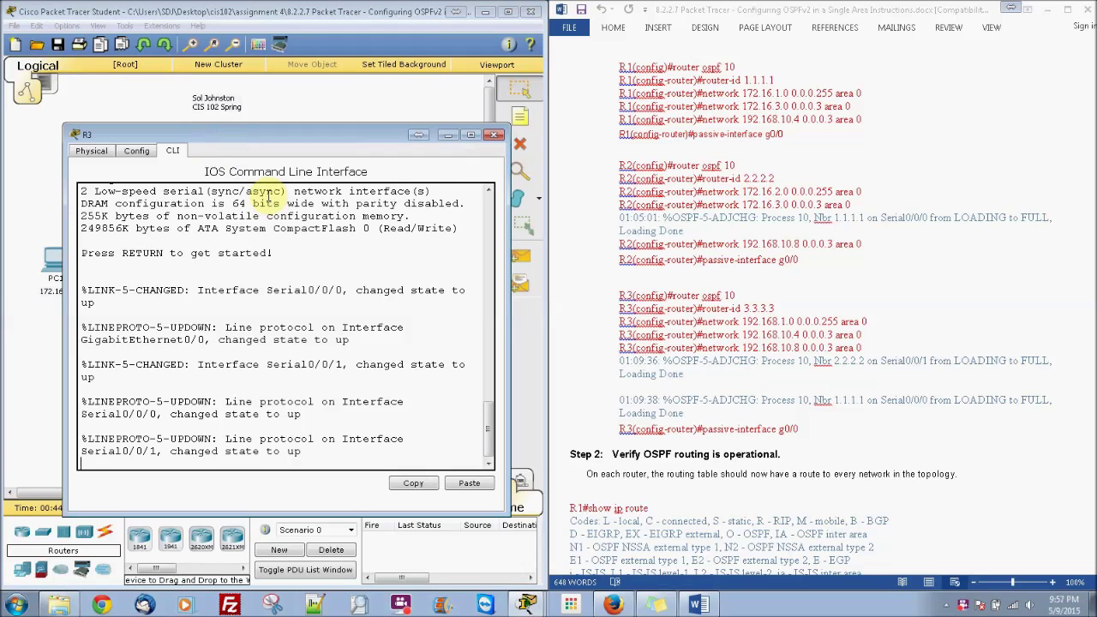
{"action": "key", "text": "Return"}
{"action": "type", "text": "en"}
{"action": "key", "text": "Return"}
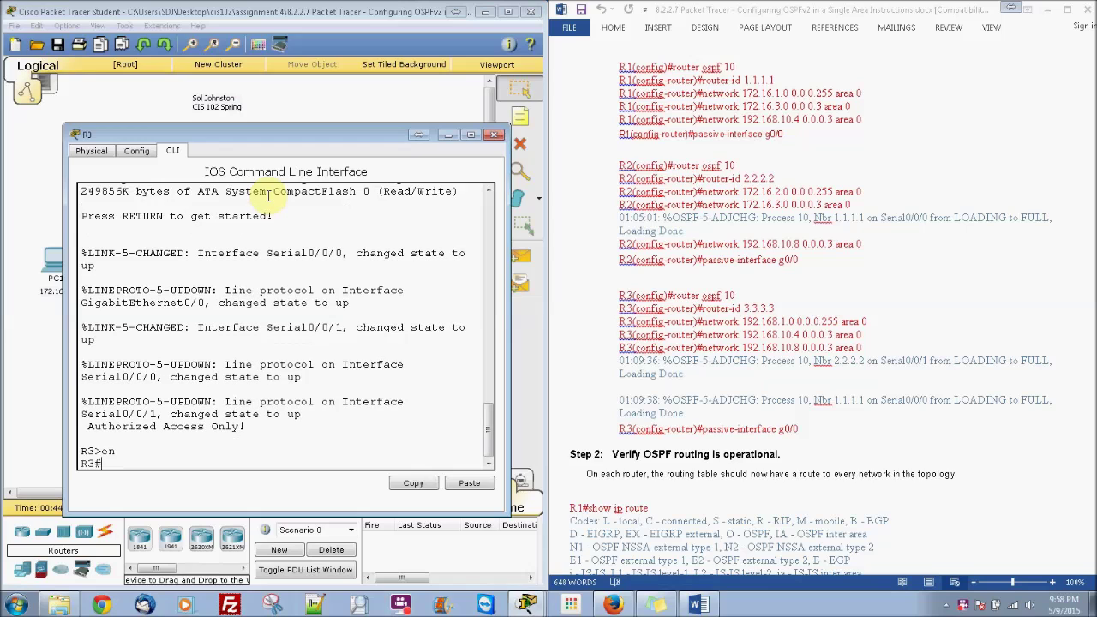
Enter global configuration mode on R3 with conf t.
{"action": "type", "text": "confi"}
{"action": "key", "text": "BackSpace"}
{"action": "key", "text": "BackSpace"}
{"action": "key", "text": "BackSpace"}
{"action": "type", "text": "nf t"}
{"action": "key", "text": "Return"}
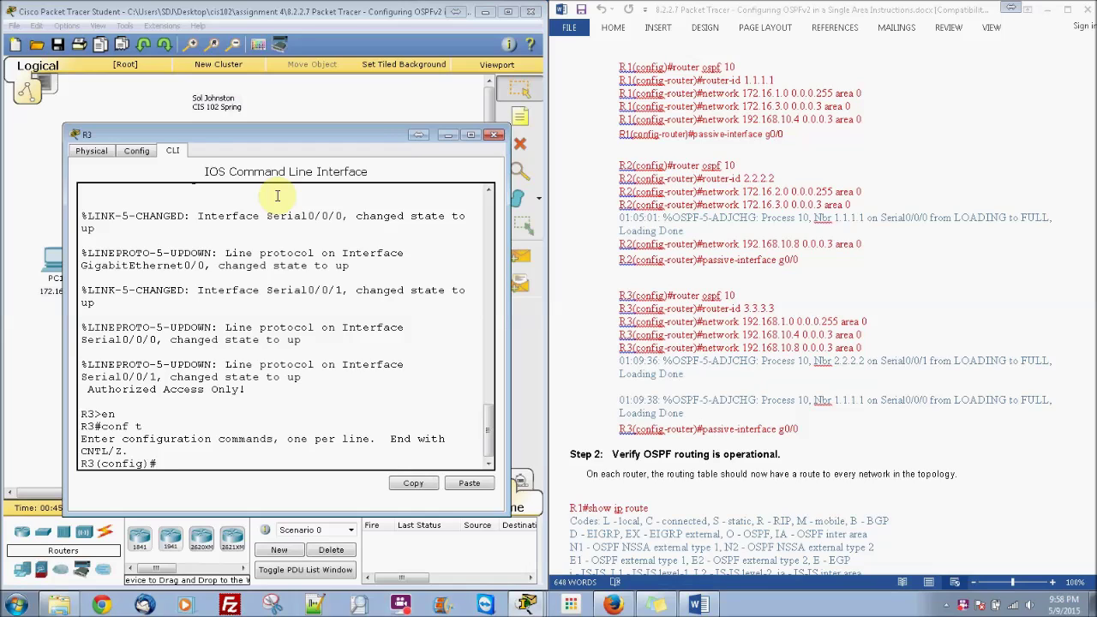
Start OSPF process 10 on R3 and set its router ID to 3.3.3.3.
{"action": "type", "text": "router"}
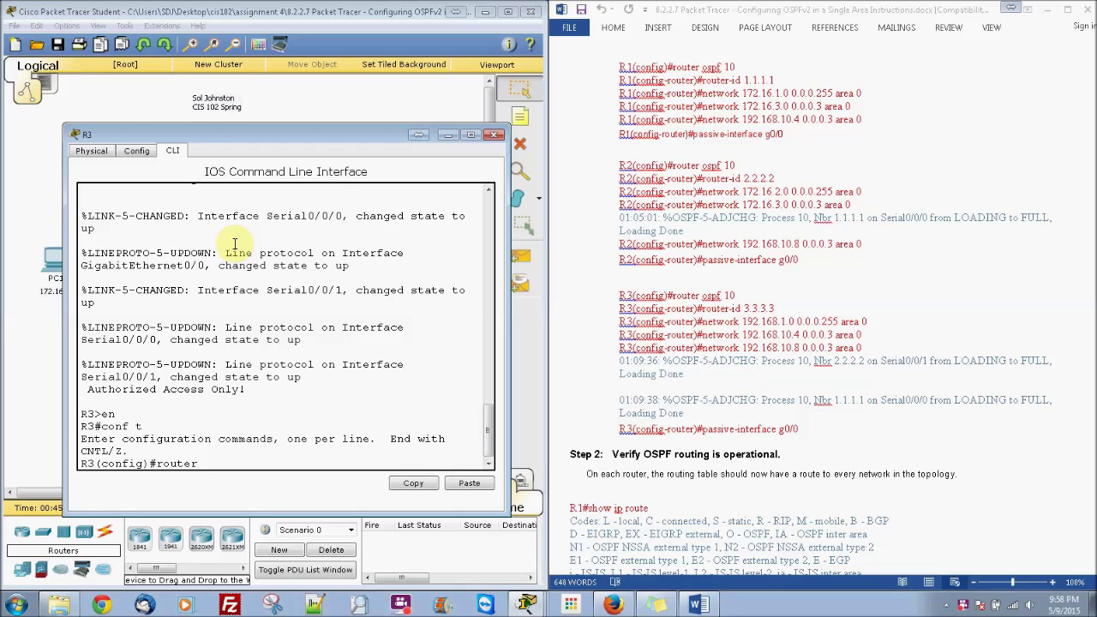
{"action": "type", "text": " ospf 10"}
{"action": "key", "text": "Return"}
{"action": "type", "text": "router)#rou"}
{"action": "key", "text": "Tab"}
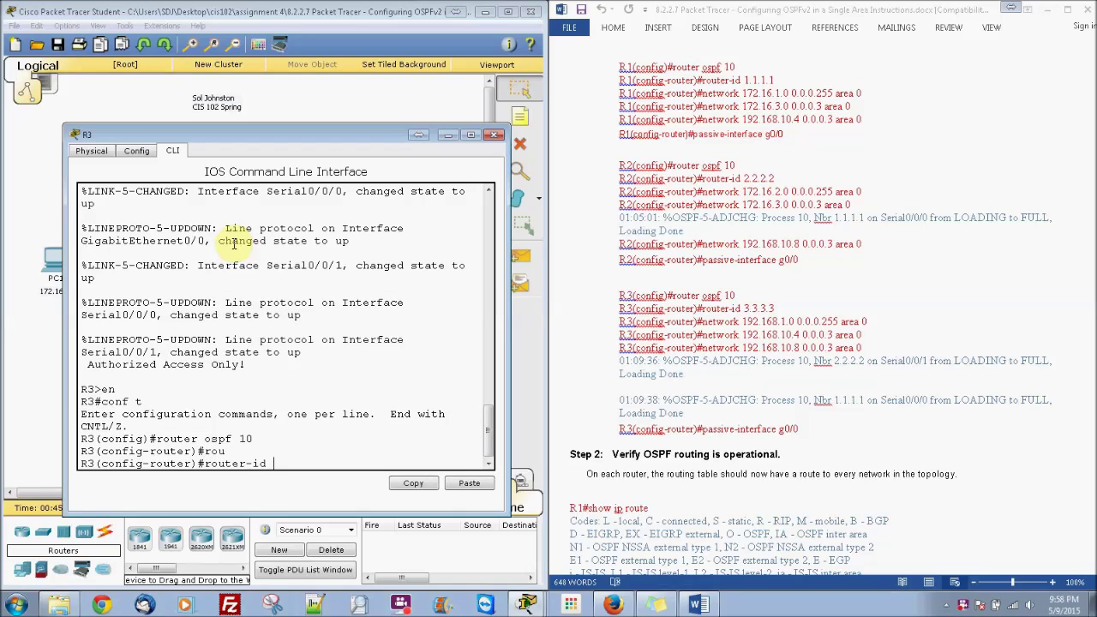
{"action": "type", "text": "3.3.3.3"}
{"action": "key", "text": "Return"}
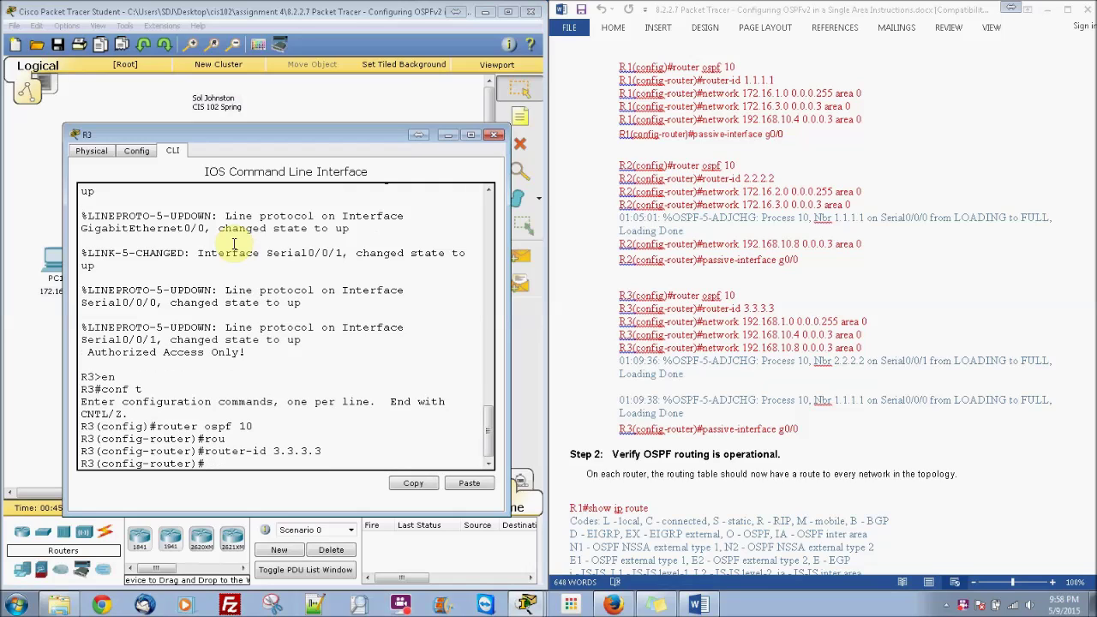
Add network 192.168.1.0 in area 0 to R3's OSPF process, correcting the mistyped wildcard mask to 0.0.0.255.
{"action": "type", "text": "net"}
{"action": "key", "text": "Tab"}
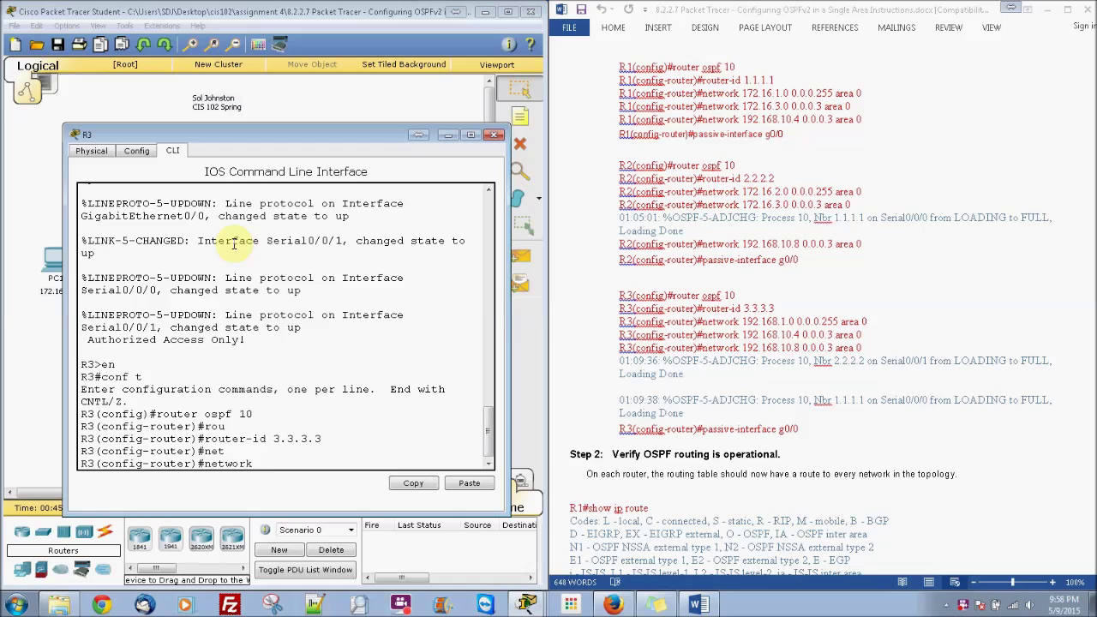
{"action": "type", "text": "192.168.1.0 0.0.0.0.255 area"}
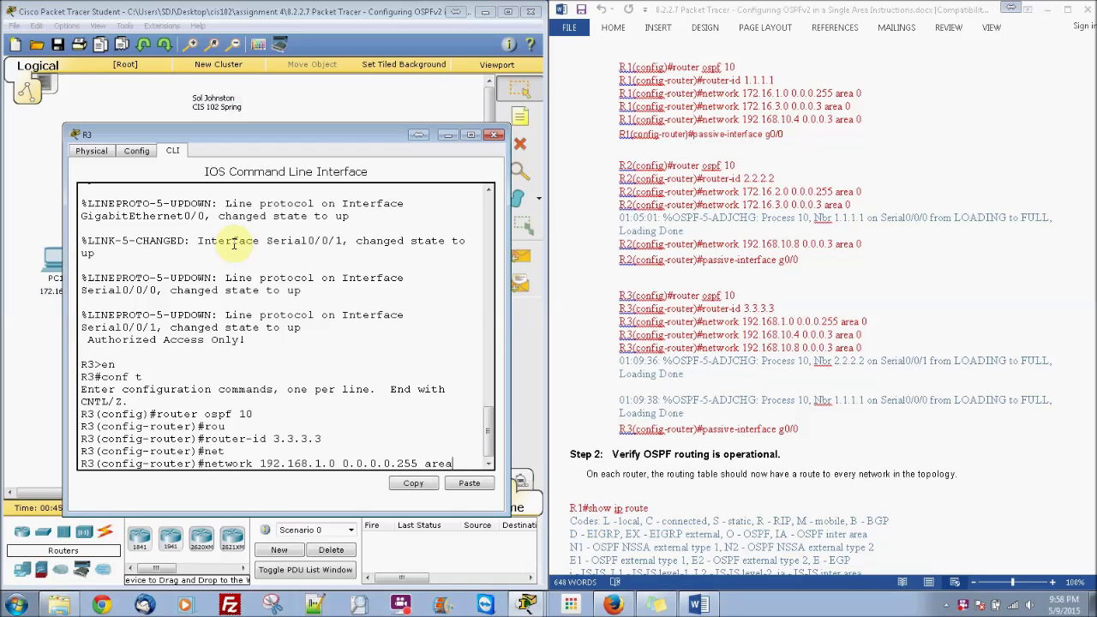
{"action": "type", "text": " 0"}
{"action": "key", "text": "Return"}
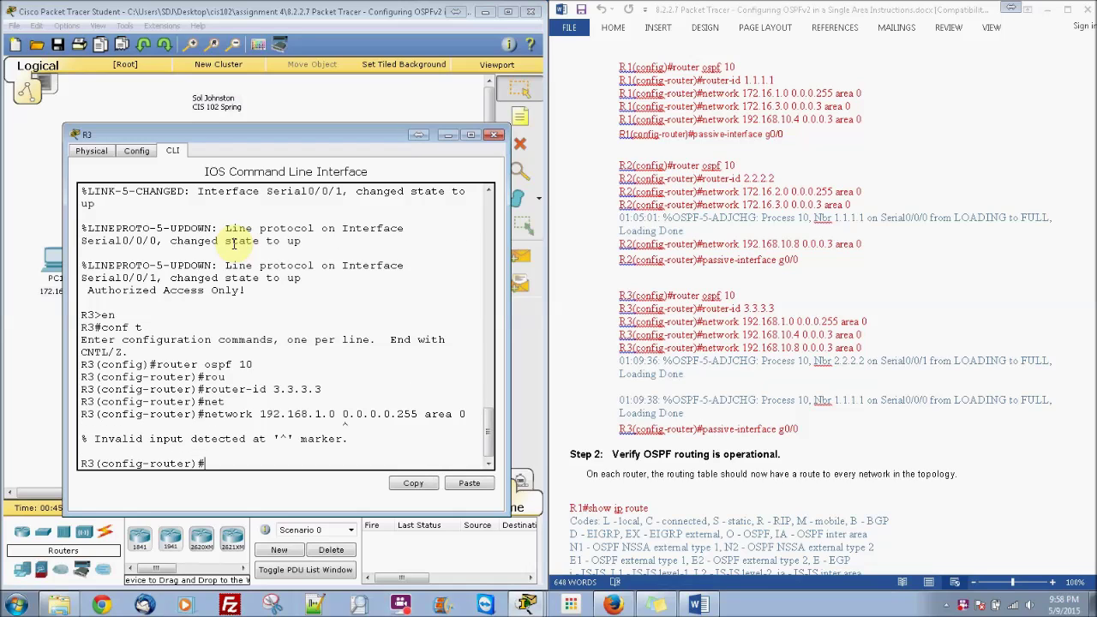
{"action": "key", "text": "Up"}
{"action": "key", "text": "Left"}
{"action": "key", "text": "Left"}
{"action": "key", "text": "Left"}
{"action": "key", "text": "Left"}
{"action": "key", "text": "Left"}
{"action": "key", "text": "Left"}
{"action": "key", "text": "Left"}
{"action": "key", "text": "Left"}
{"action": "key", "text": "Left"}
{"action": "key", "text": "Left"}
{"action": "key", "text": "Left"}
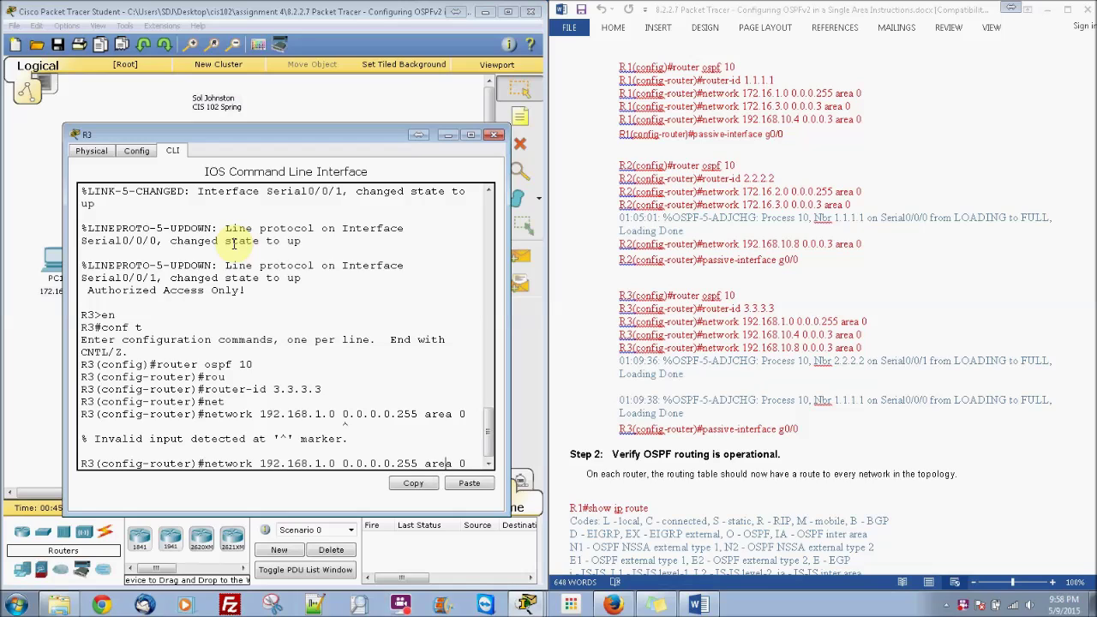
{"action": "key", "text": "BackSpace"}
{"action": "key", "text": "BackSpace"}
{"action": "key", "text": "Return"}
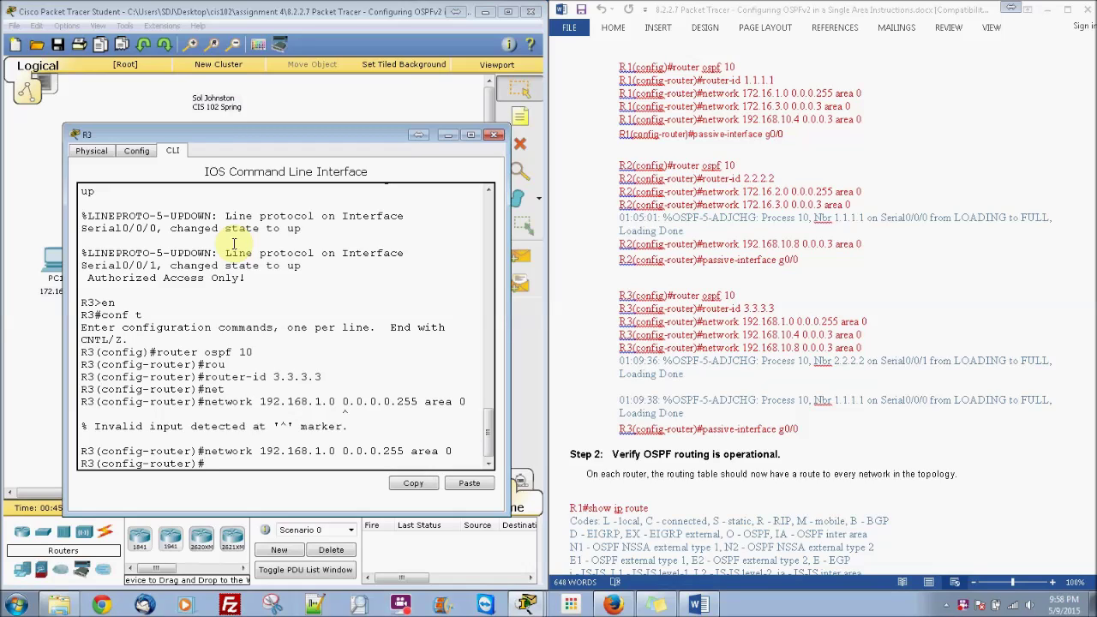
Add network 192.168.10.4 with wildcard mask 0.0.0.3 in area 0 to R3's OSPF process by editing the previous network command.
{"action": "key", "text": "Up"}
{"action": "key", "text": "Left"}
{"action": "key", "text": "Left"}
{"action": "key", "text": "Left"}
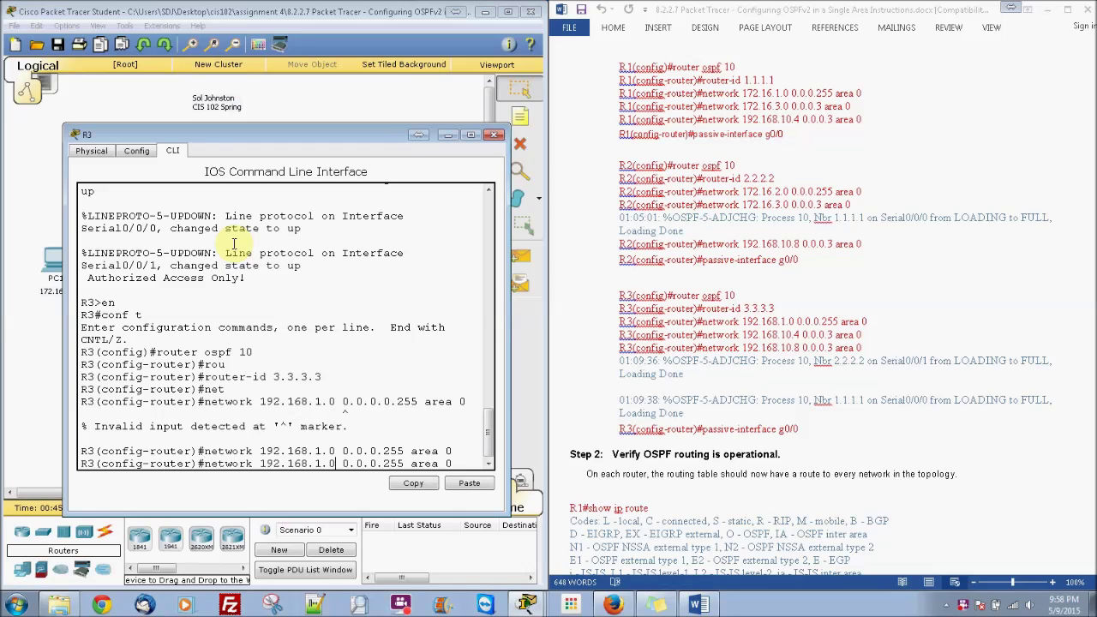
{"action": "type", "text": "0"}
{"action": "key", "text": "BackSpace"}
{"action": "type", "text": "4"}
{"action": "key", "text": "BackSpace"}
{"action": "key", "text": "BackSpace"}
{"action": "key", "text": "BackSpace"}
{"action": "type", "text": "3"}
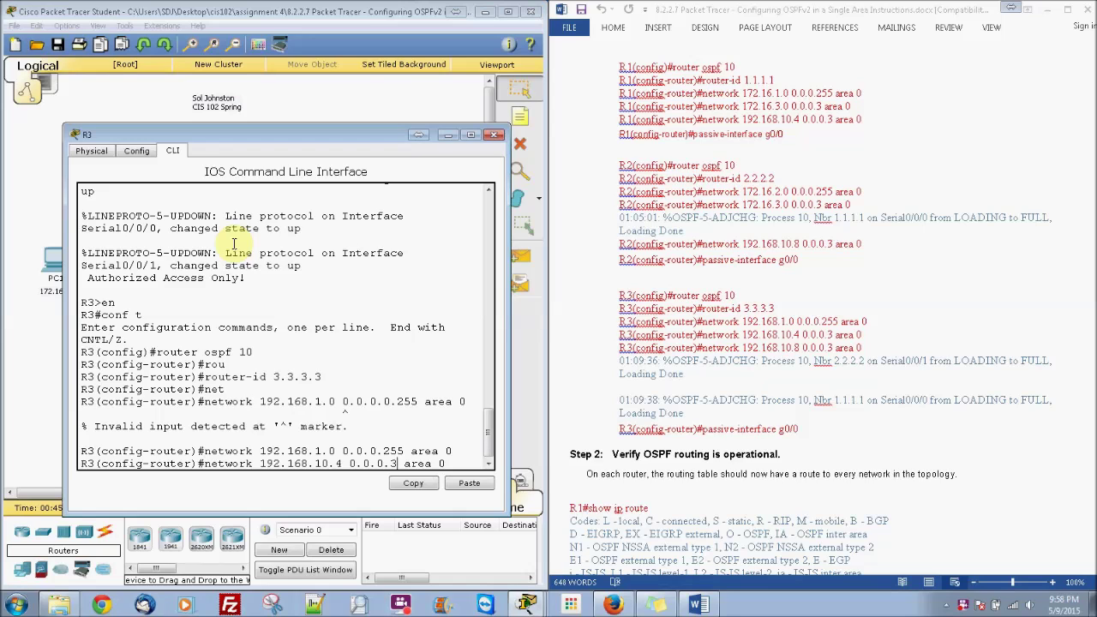
{"action": "key", "text": "Return"}
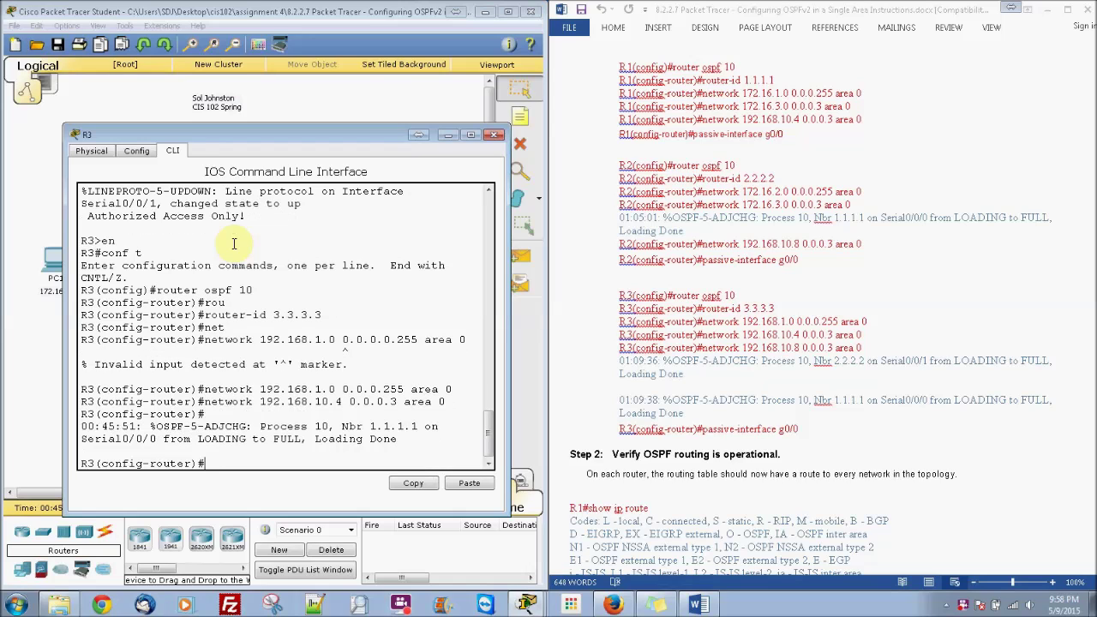
Add network 192.168.10.8 with wildcard mask 0.0.0.3 in area 0 to R3's OSPF process, reusing the 192.168.10.4 command.
{"action": "key", "text": "Up"}
{"action": "key", "text": "Left"}
{"action": "key", "text": "Left"}
{"action": "key", "text": "Left"}
{"action": "key", "text": "Left"}
{"action": "key", "text": "Left"}
{"action": "key", "text": "Left"}
{"action": "key", "text": "Left"}
{"action": "key", "text": "Left"}
{"action": "key", "text": "Left"}
{"action": "key", "text": "Left"}
{"action": "key", "text": "Left"}
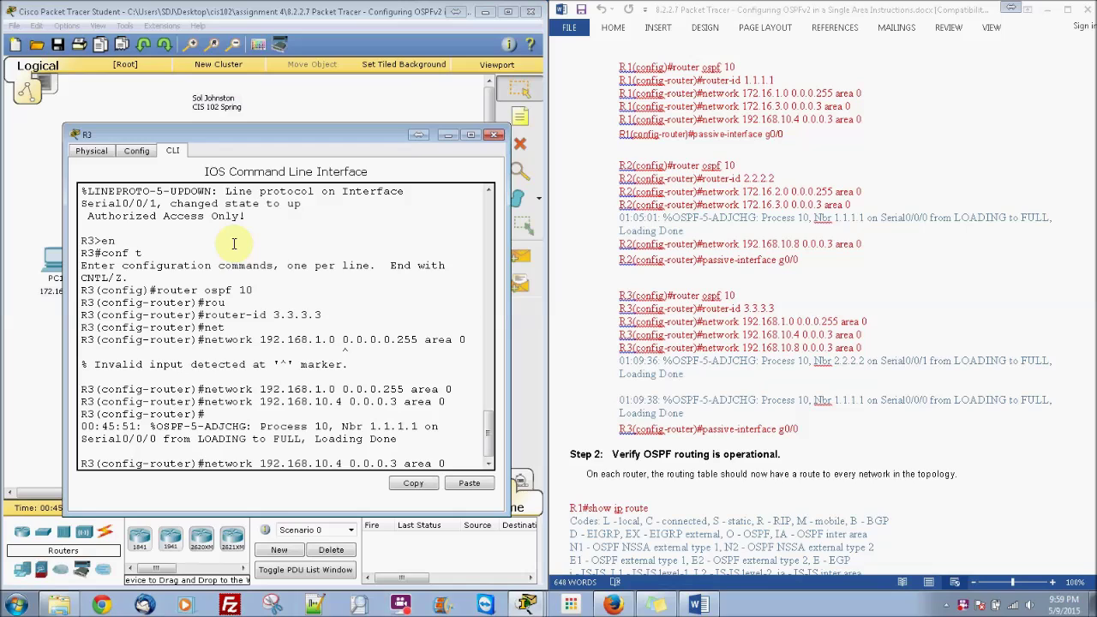
{"action": "key", "text": "Left"}
{"action": "key", "text": "Left"}
{"action": "key", "text": "Left"}
{"action": "key", "text": "Left"}
{"action": "key", "text": "BackSpace"}
{"action": "type", "text": "8"}
{"action": "key", "text": "Return"}
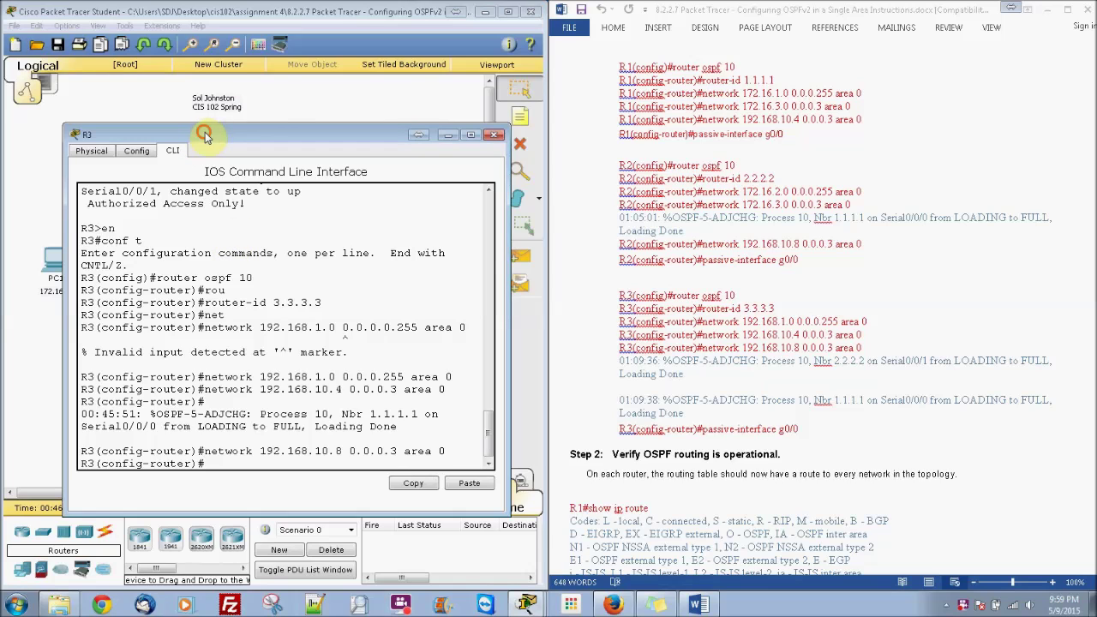
Check the topology and the instructions, and set R3's LAN interface g0/0 as a passive interface in OSPF.
{"action": "left_click_drag", "start_coordinate": [207, 135], "coordinate": [524, 153]}
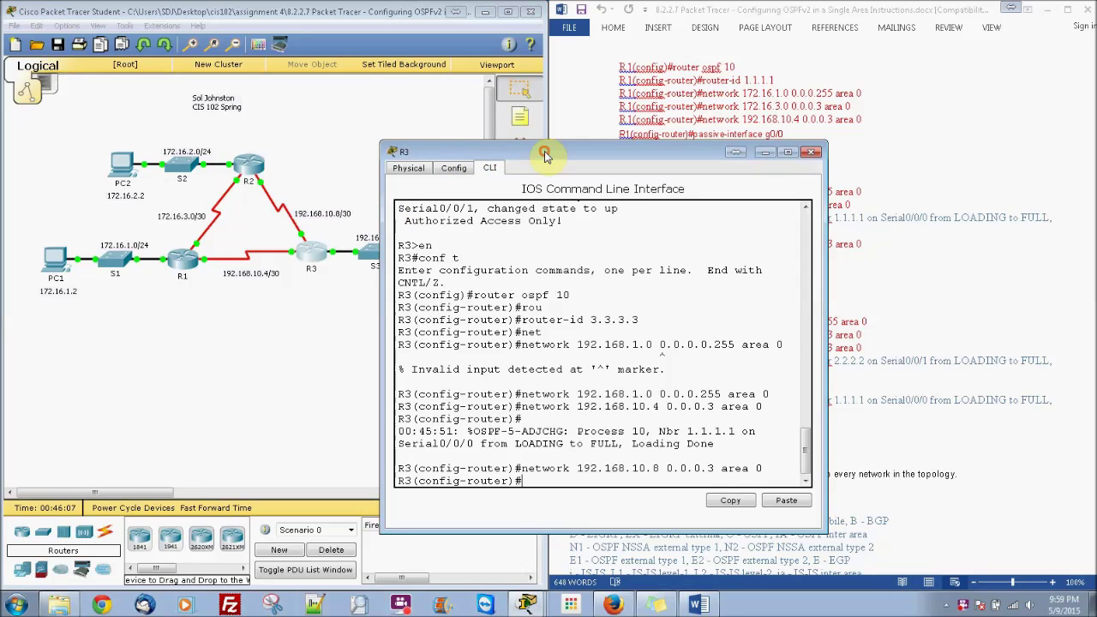
{"action": "left_click_drag", "start_coordinate": [555, 151], "coordinate": [634, 147]}
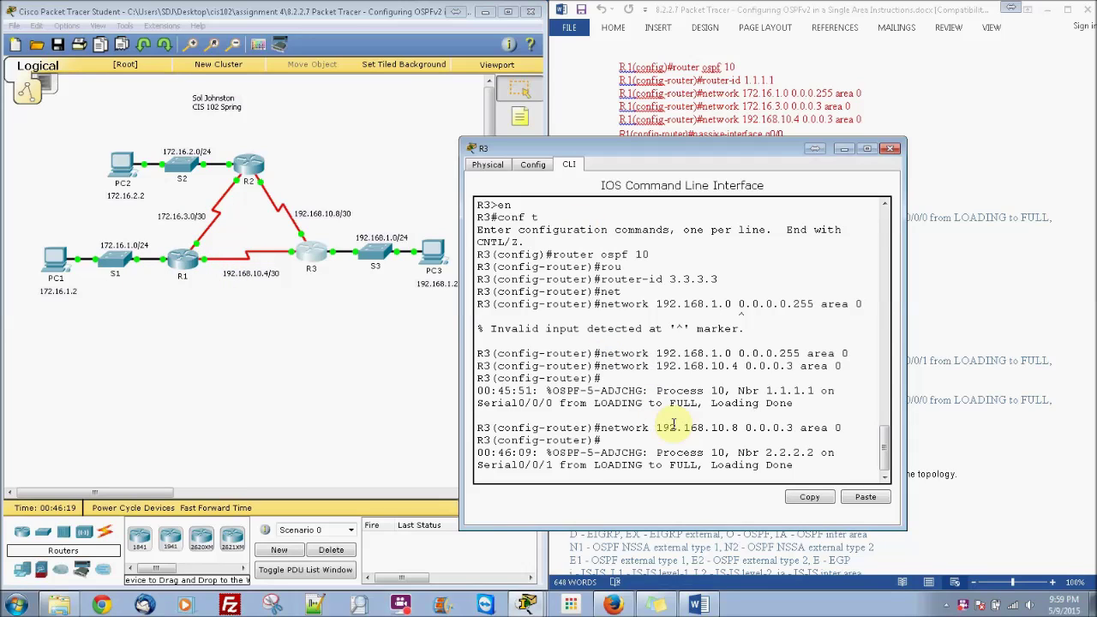
{"action": "key", "text": "Return"}
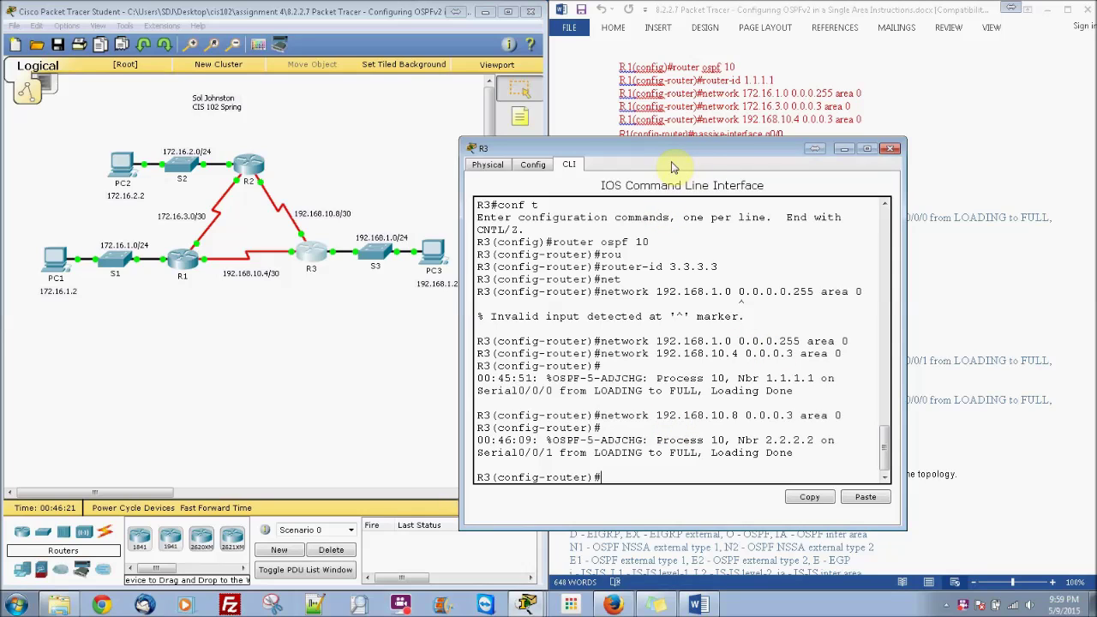
{"action": "left_click_drag", "start_coordinate": [680, 153], "coordinate": [267, 106]}
{"action": "left_click", "coordinate": [598, 254]}
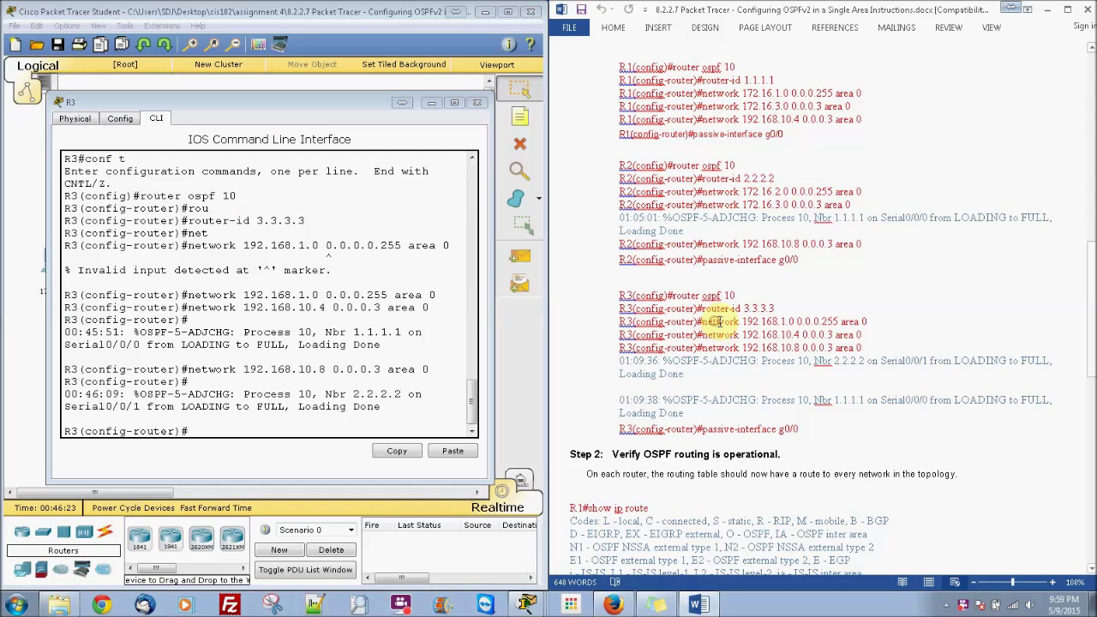
{"action": "left_click", "coordinate": [274, 367]}
{"action": "type", "text": "pass"}
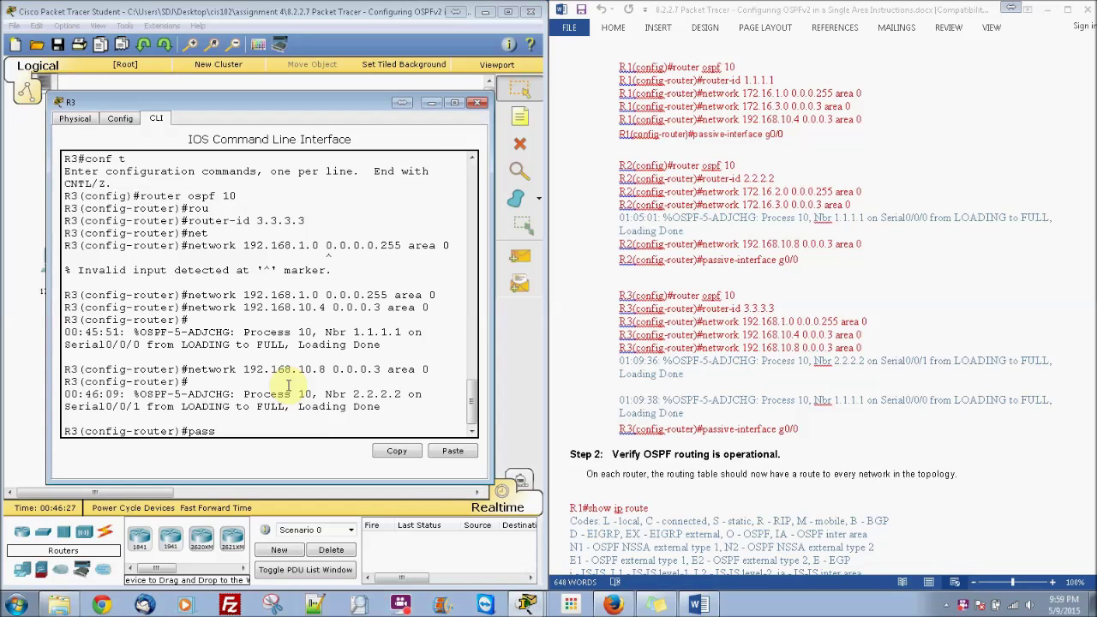
{"action": "key", "text": "Tab"}
{"action": "type", "text": "g0/0"}
{"action": "key", "text": "Return"}
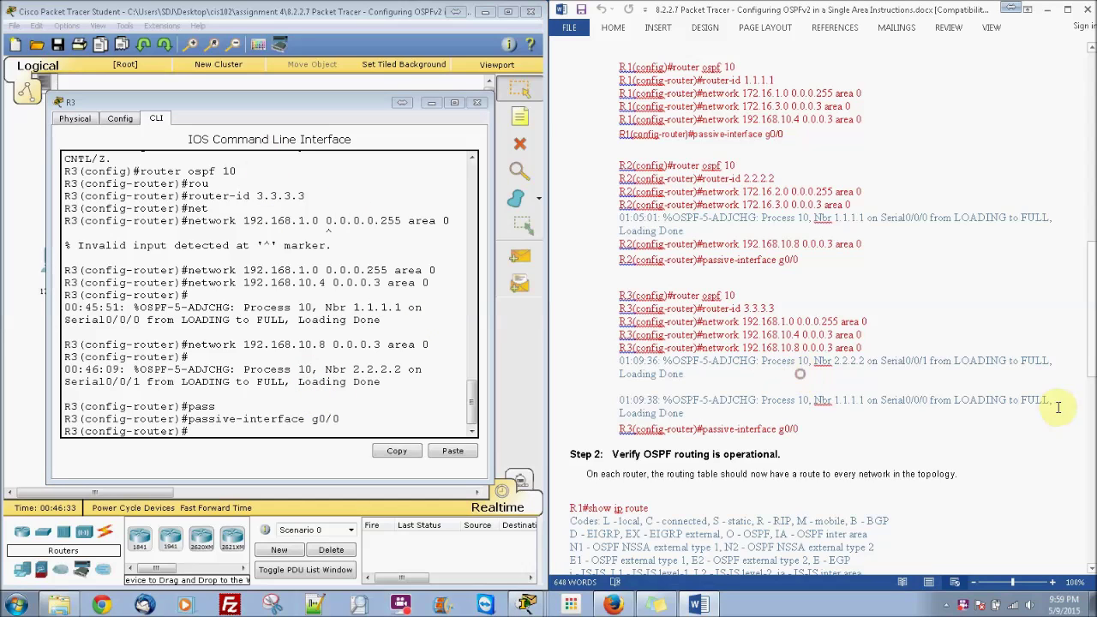
Bring up the Step 2 OSPF verification section of the instructions and reopen router R1's command line.
{"action": "scroll", "coordinate": [1084, 411], "scroll_direction": "down", "scroll_amount": 5}
{"action": "scroll", "coordinate": [1090, 411], "scroll_direction": "down", "scroll_amount": 3}
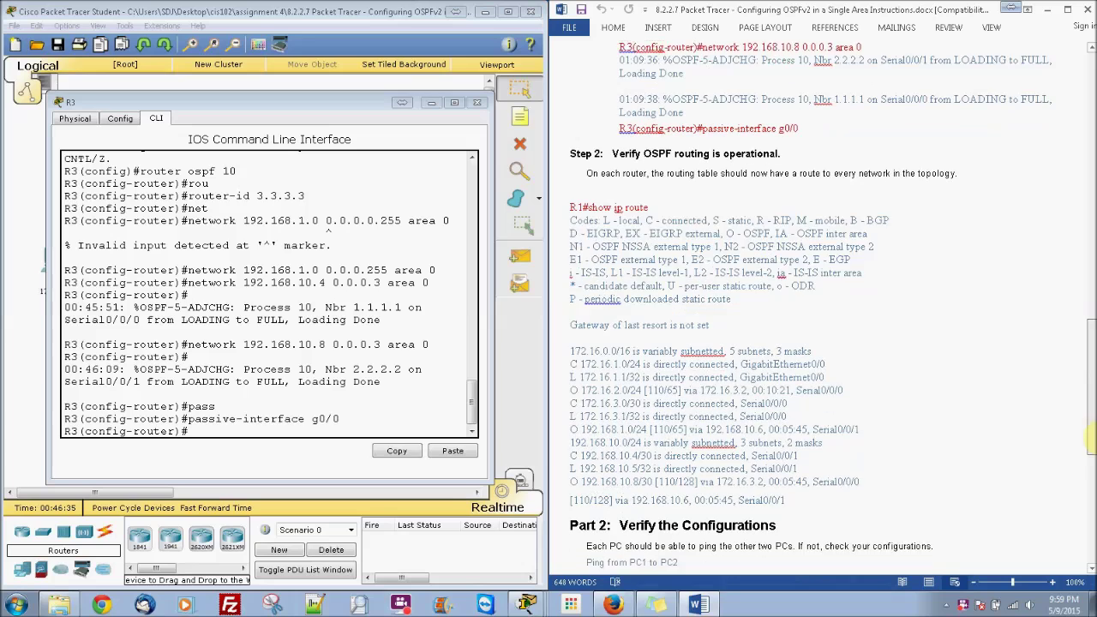
{"action": "left_click", "coordinate": [433, 102]}
{"action": "left_click", "coordinate": [190, 260]}
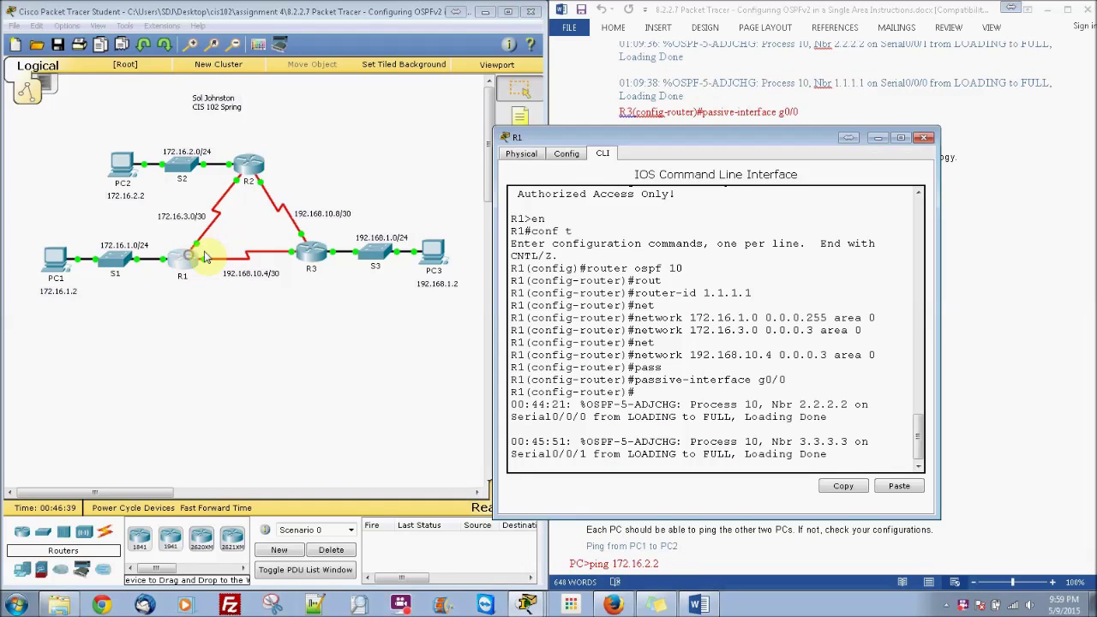
Leave R1's OSPF router configuration mode and return to privileged EXEC mode with the end command.
{"action": "left_click_drag", "start_coordinate": [190, 118], "coordinate": [85, 131]}
{"action": "key", "text": "Return"}
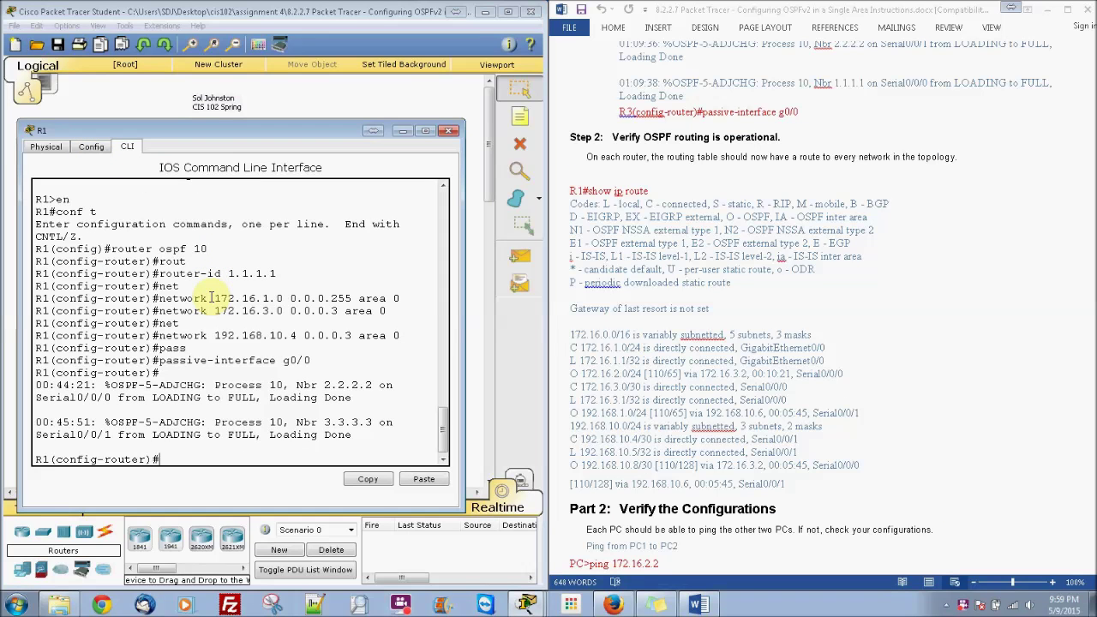
{"action": "type", "text": "exi"}
{"action": "key", "text": "BackSpace"}
{"action": "key", "text": "BackSpace"}
{"action": "type", "text": "nd"}
{"action": "key", "text": "Return"}
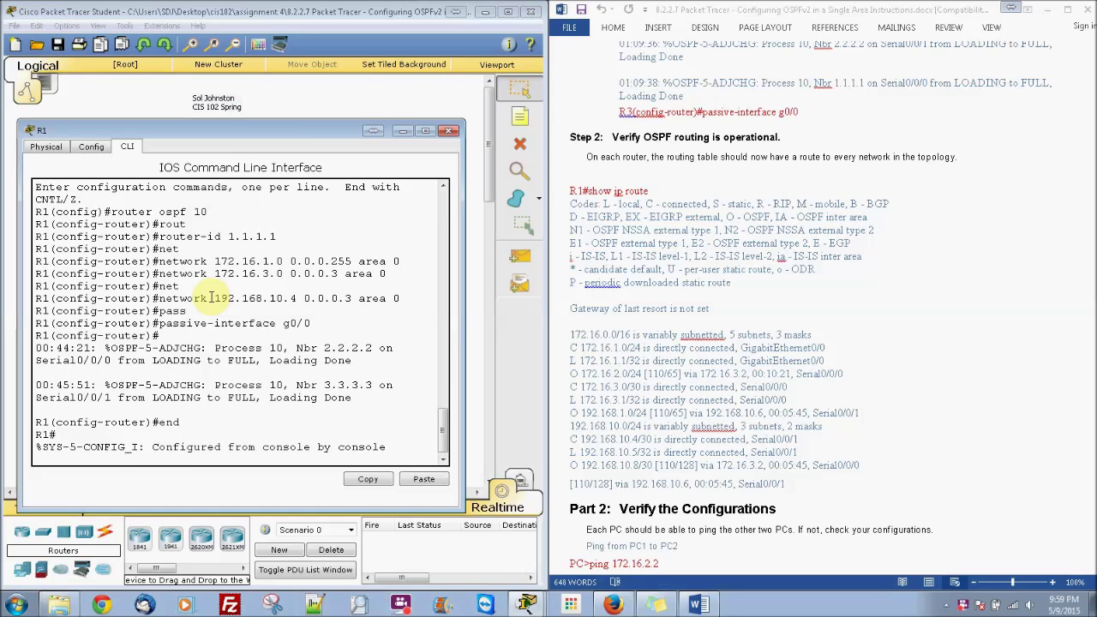
Display R1's routing table with show ip route, compare it with the instructions, and close the router's window.
{"action": "type", "text": "show"}
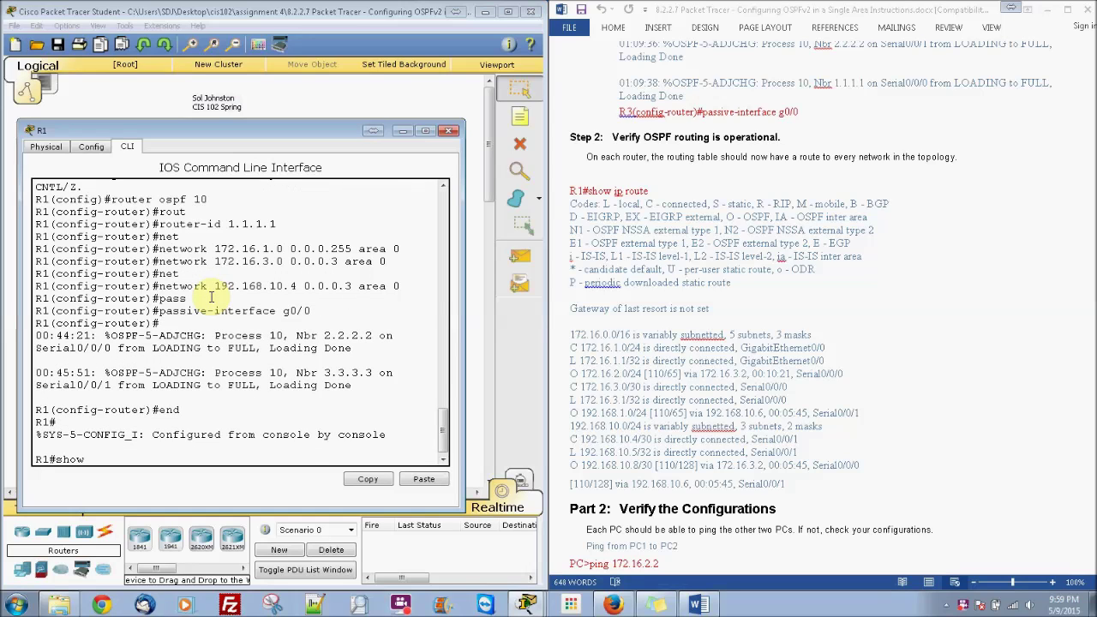
{"action": "type", "text": " ip route"}
{"action": "key", "text": "Return"}
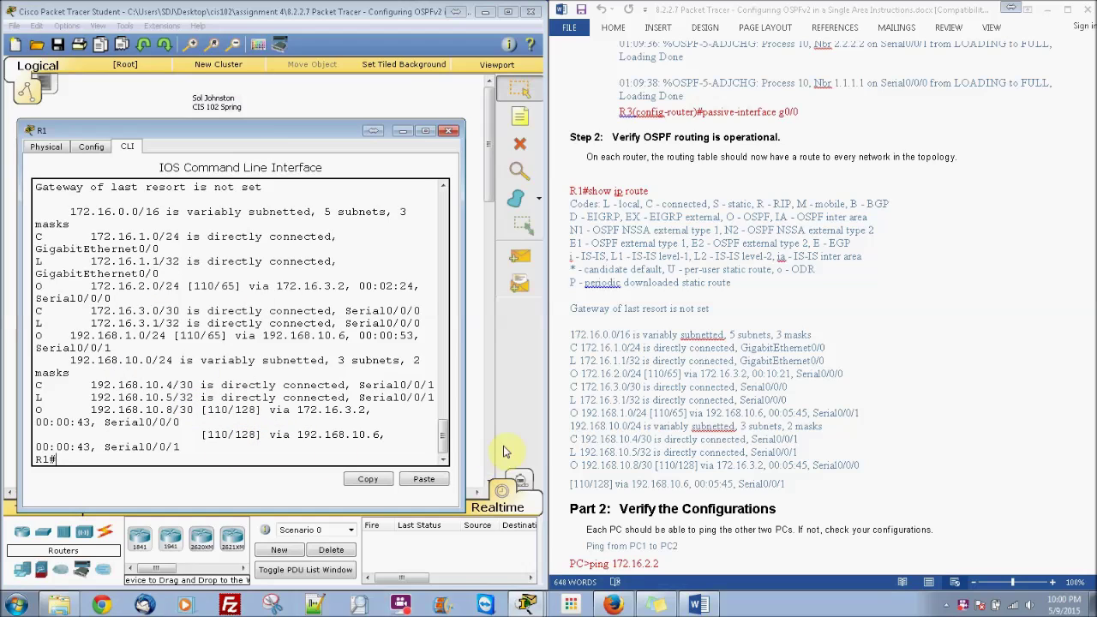
{"action": "left_click", "coordinate": [451, 133]}
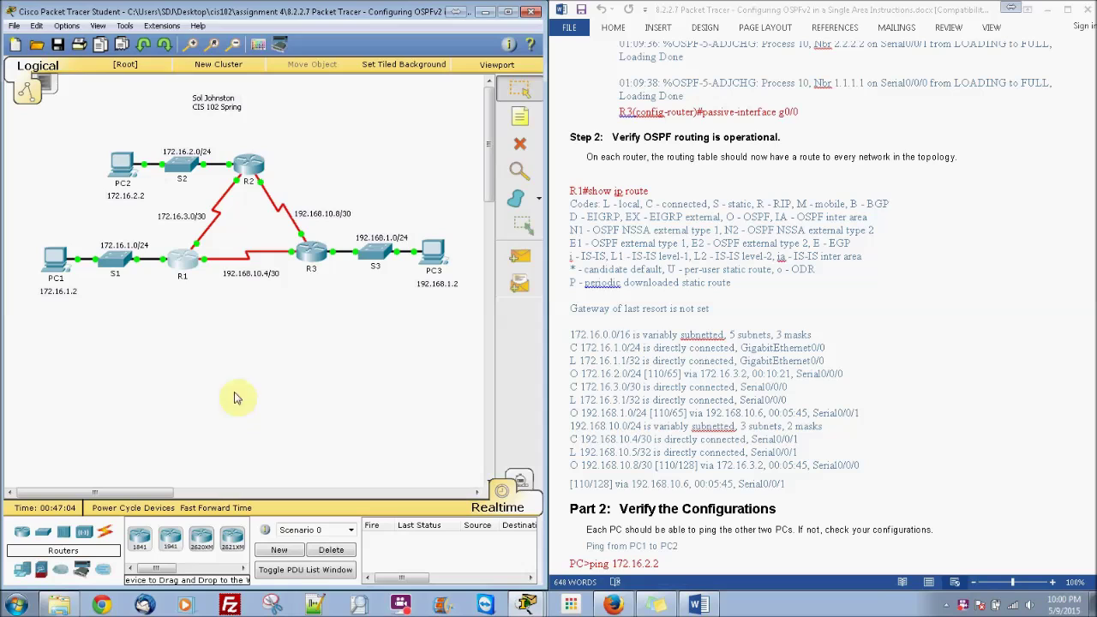
From PC1's command prompt, ping PC2 at 172.16.2.2 to test connectivity.
{"action": "left_click", "coordinate": [60, 271]}
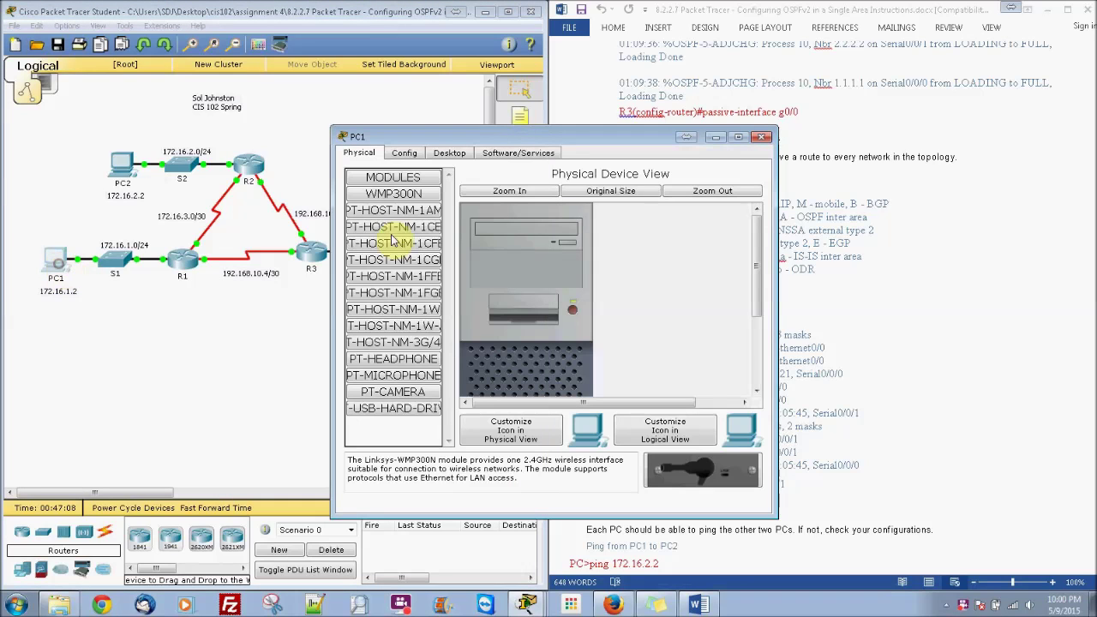
{"action": "left_click", "coordinate": [449, 154]}
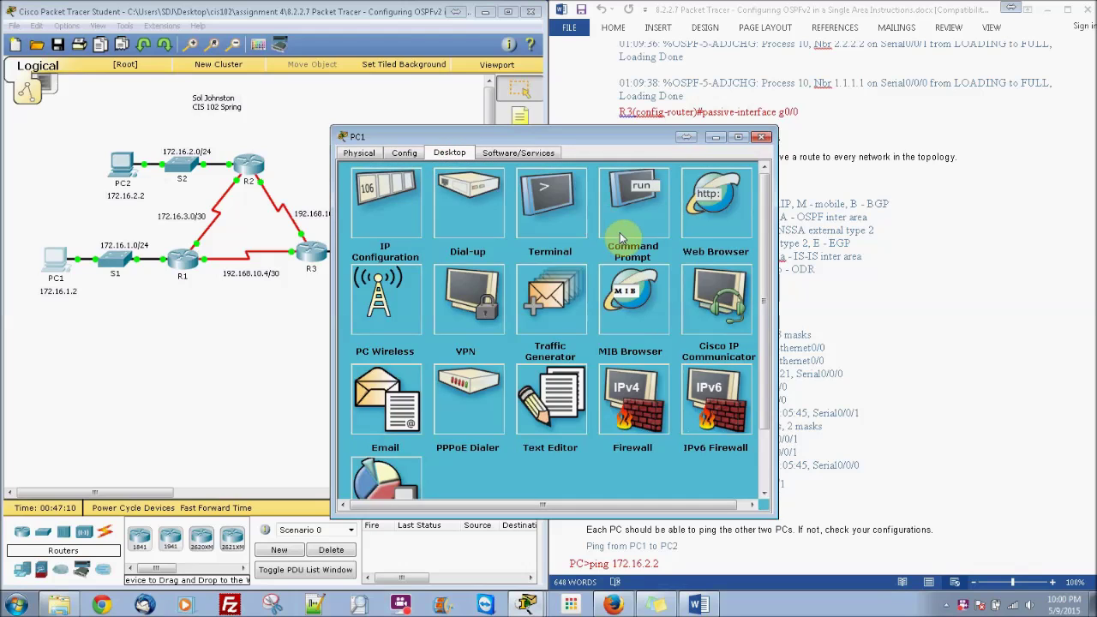
{"action": "left_click", "coordinate": [619, 180]}
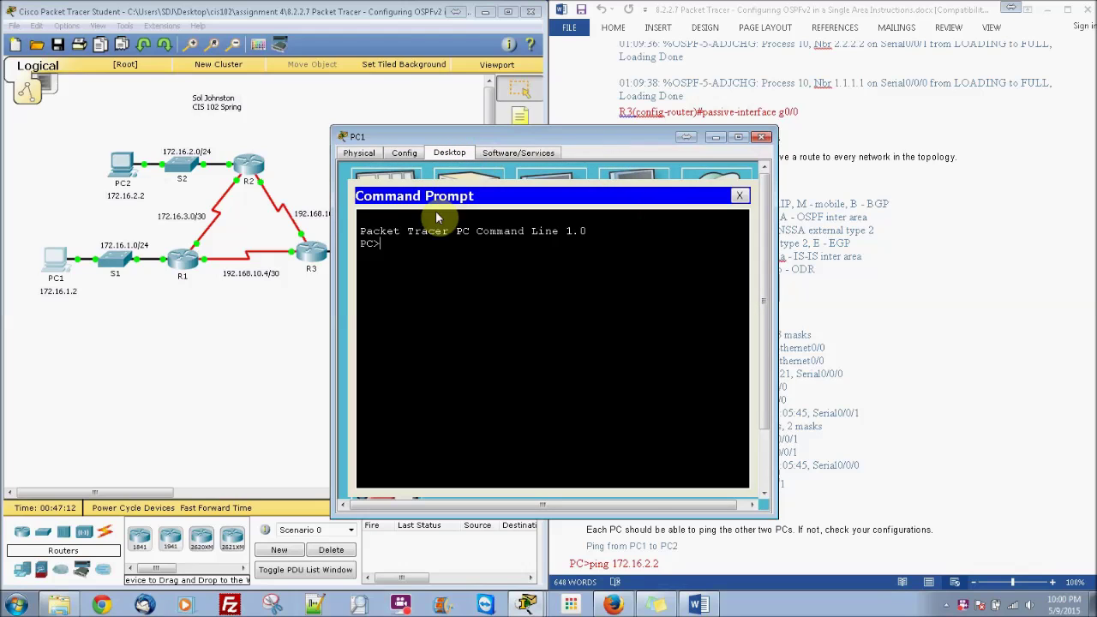
{"action": "left_click_drag", "start_coordinate": [445, 196], "coordinate": [266, 264]}
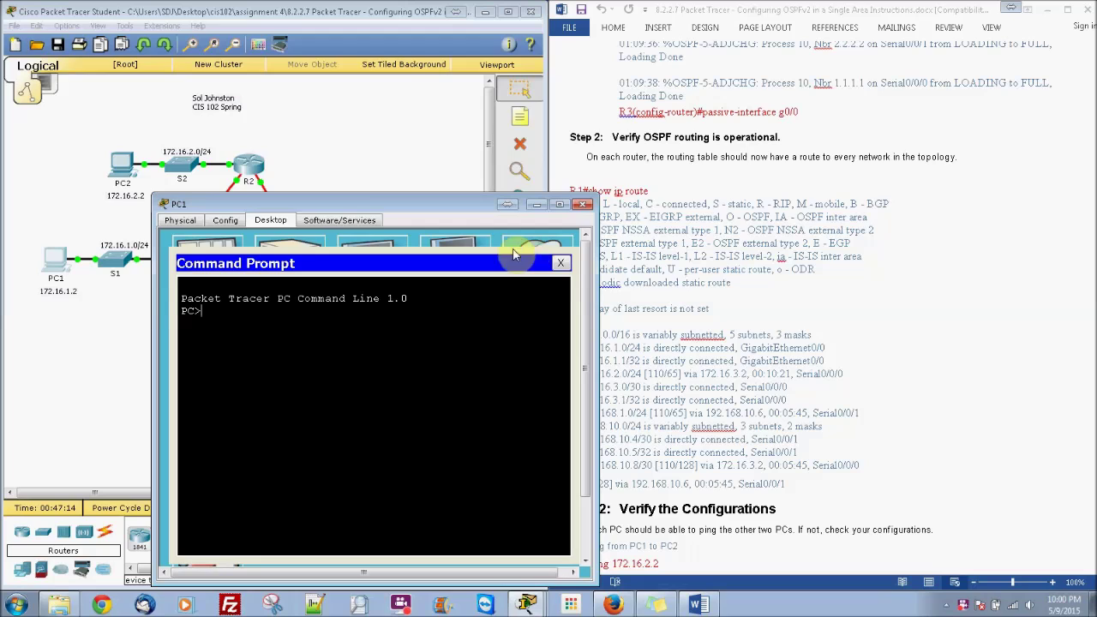
{"action": "left_click", "coordinate": [227, 348]}
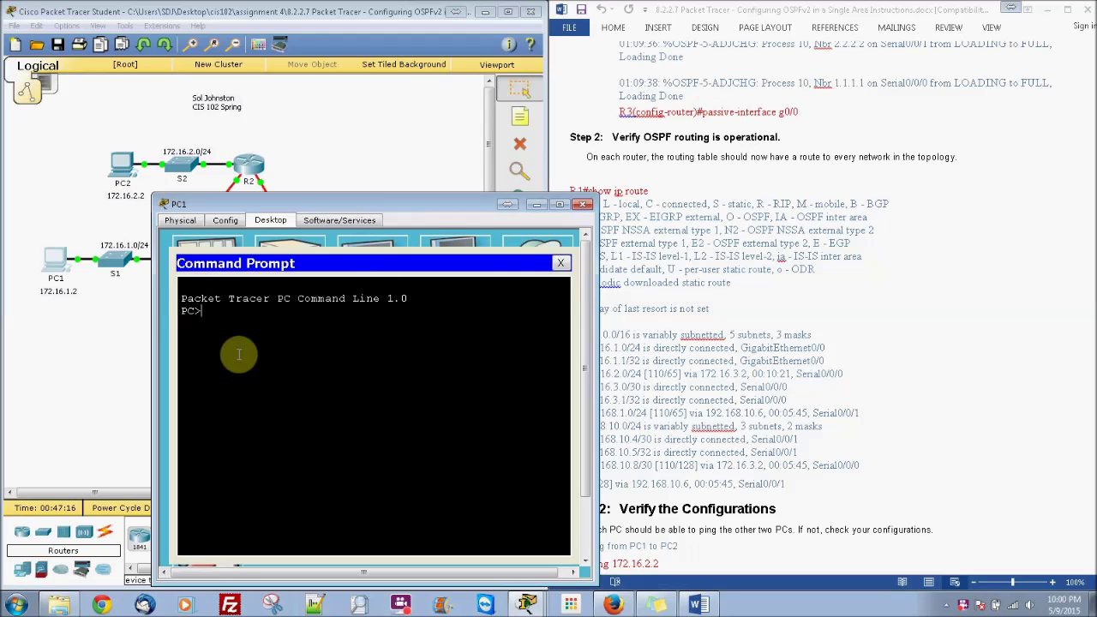
{"action": "type", "text": "pio"}
{"action": "key", "text": "BackSpace"}
{"action": "type", "text": "ng"}
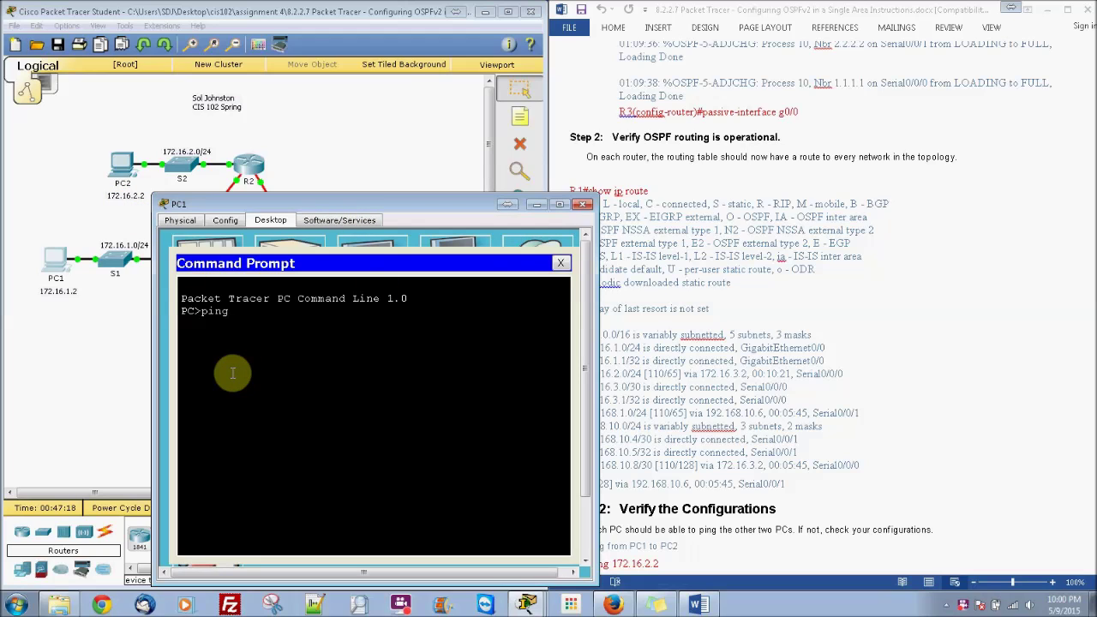
{"action": "type", "text": " 172.16.2.2"}
{"action": "key", "text": "Return"}
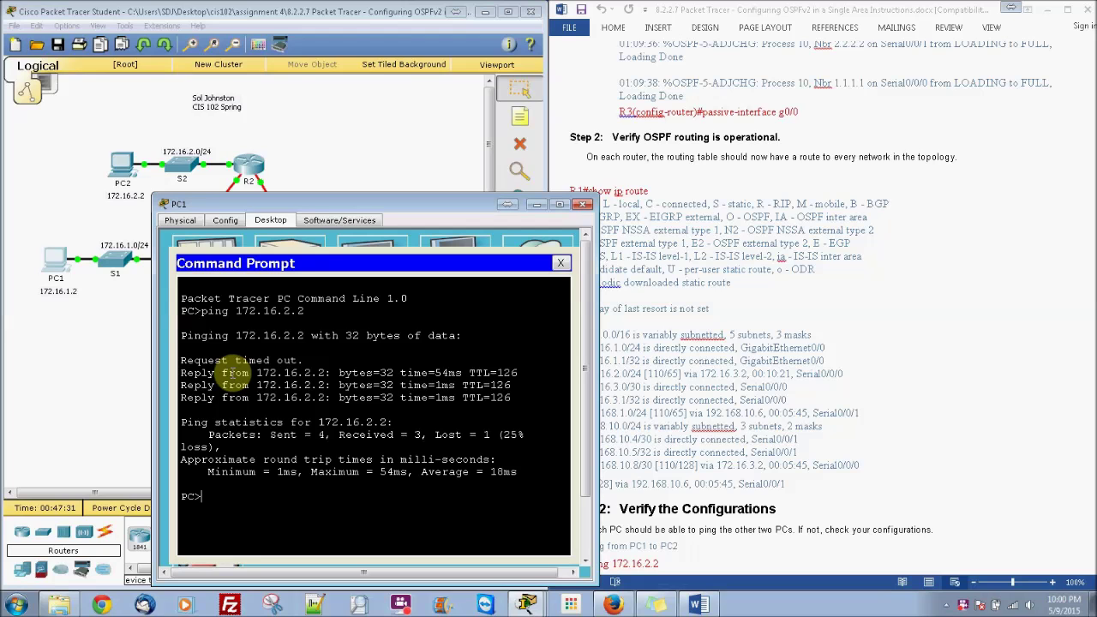
Ping PC3 at 192.168.1.2 from PC1 with the topology in view, and close PC1's window.
{"action": "left_click_drag", "start_coordinate": [311, 208], "coordinate": [469, 111]}
{"action": "left_click_drag", "start_coordinate": [568, 108], "coordinate": [724, 111]}
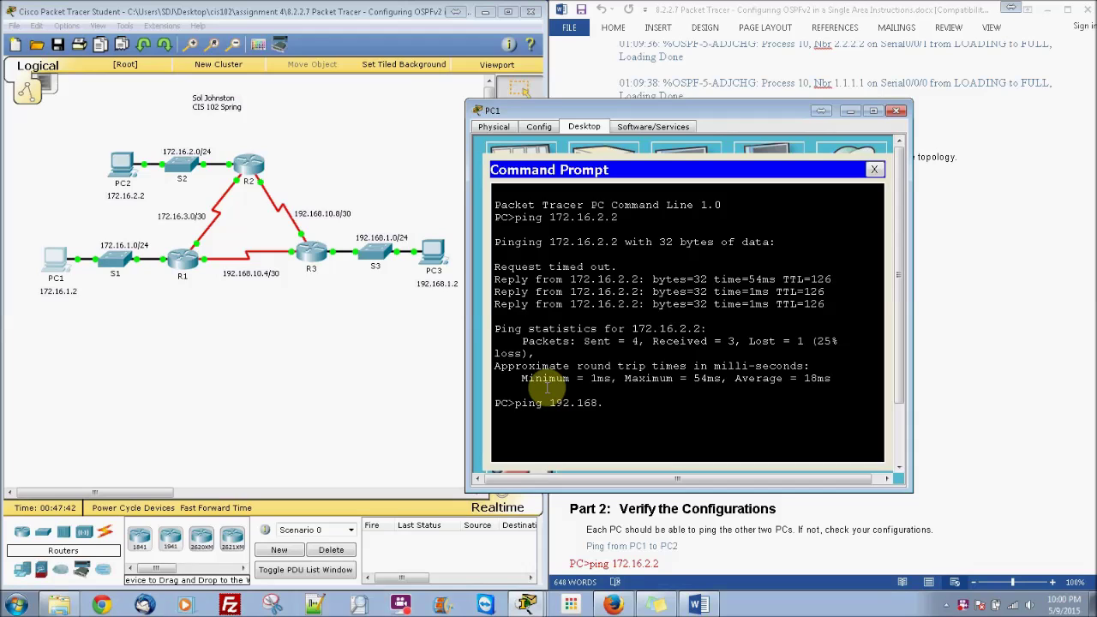
{"action": "key", "text": "Return"}
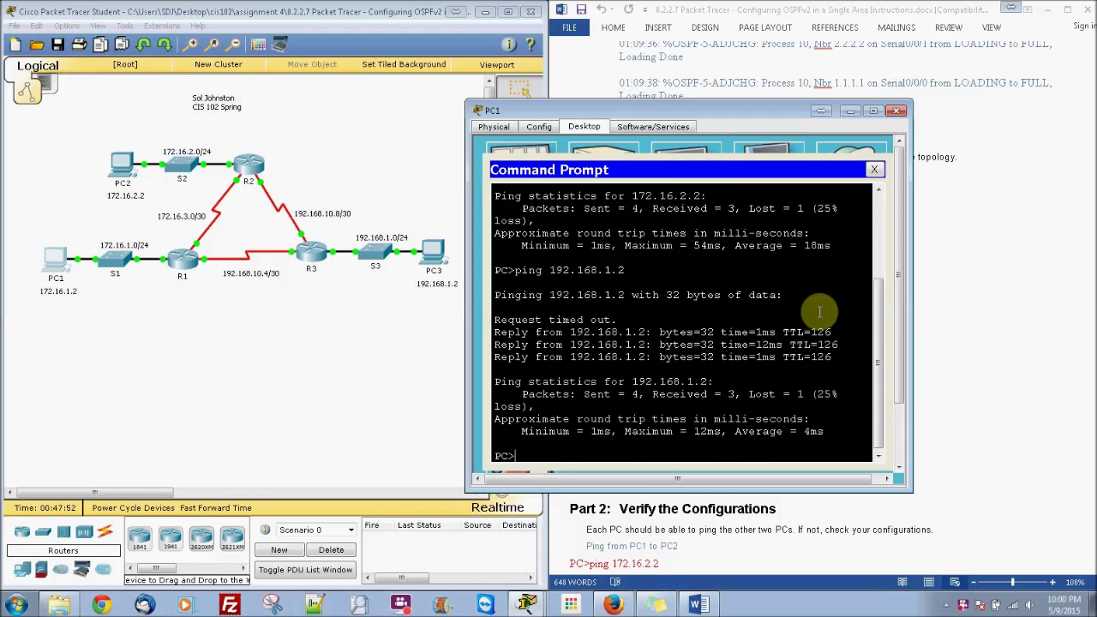
{"action": "left_click", "coordinate": [896, 110]}
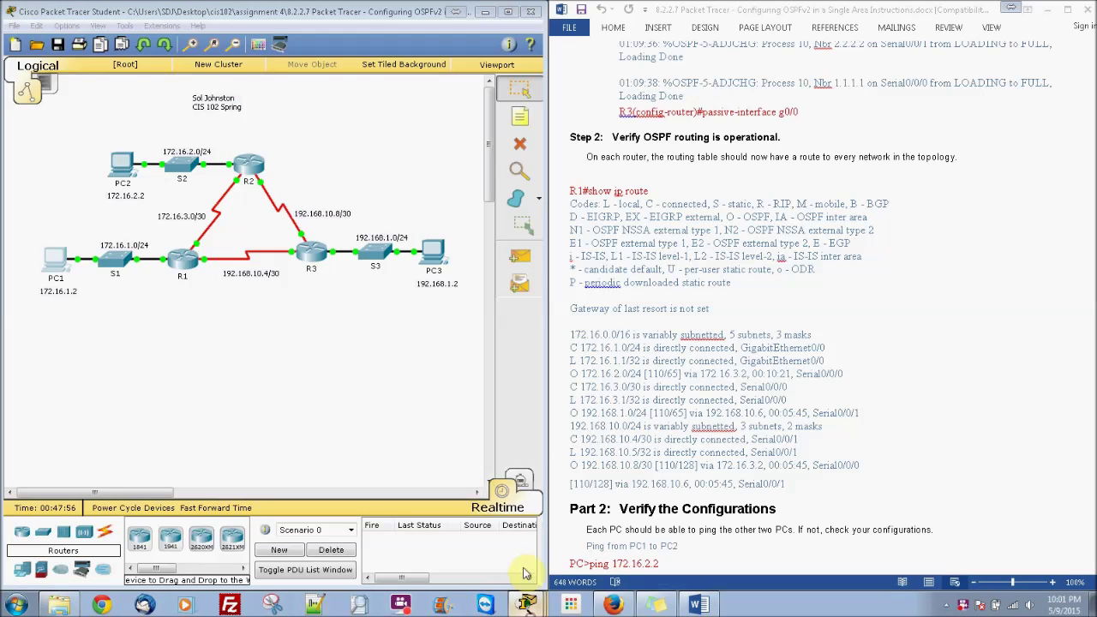
Check the activity results, reviewing the assessment items and the connectivity tests.
{"action": "left_click", "coordinate": [523, 489]}
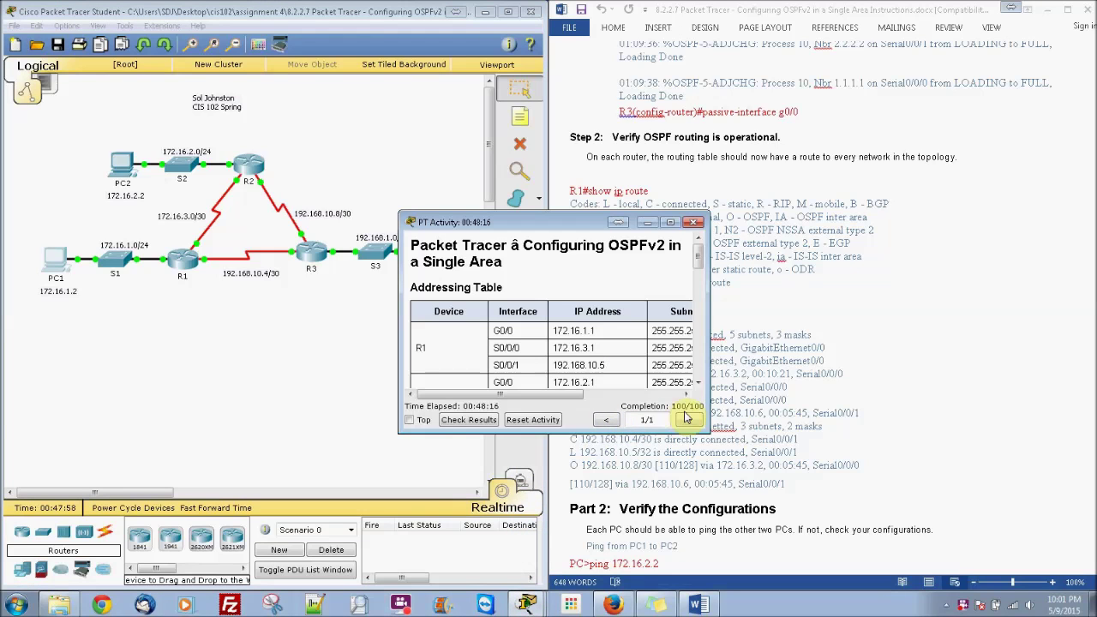
{"action": "left_click", "coordinate": [480, 419]}
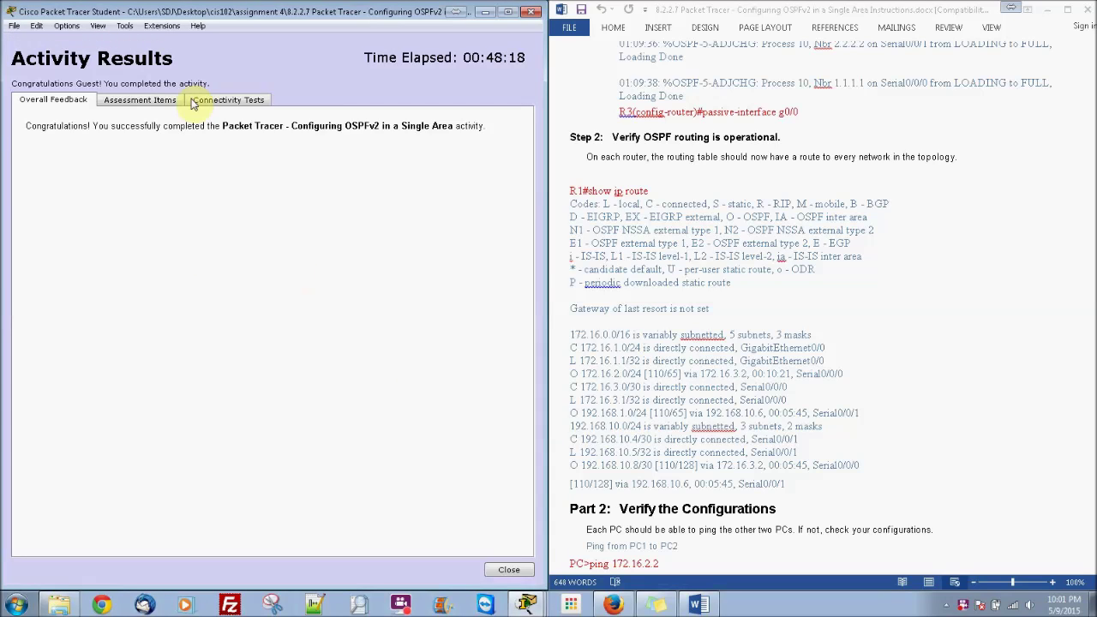
{"action": "left_click", "coordinate": [128, 100]}
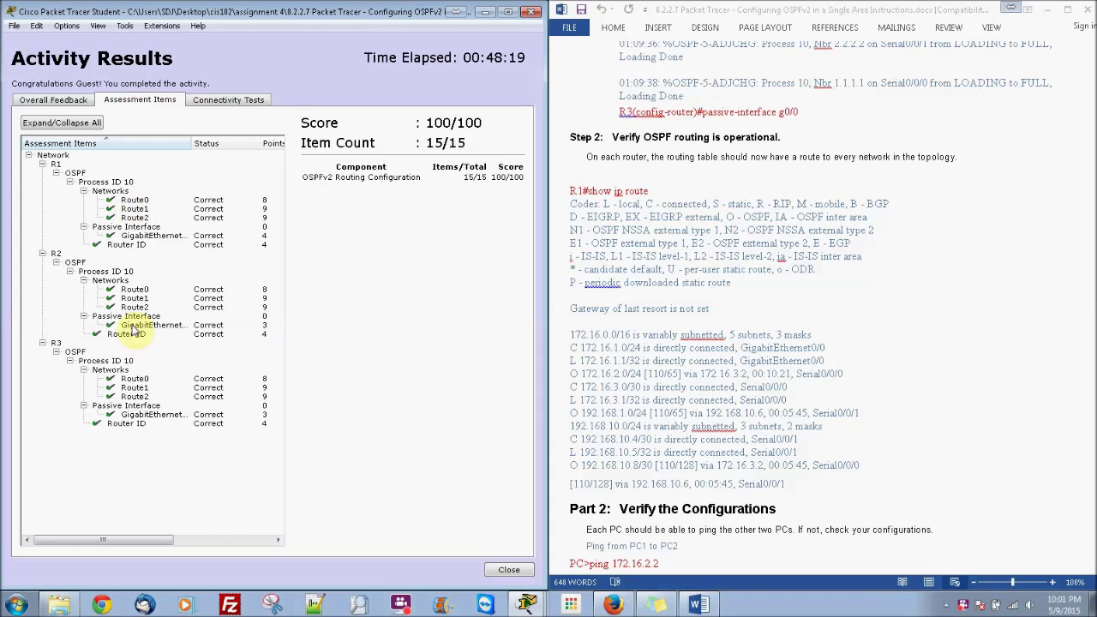
{"action": "left_click", "coordinate": [253, 99]}
{"action": "left_click", "coordinate": [158, 99]}
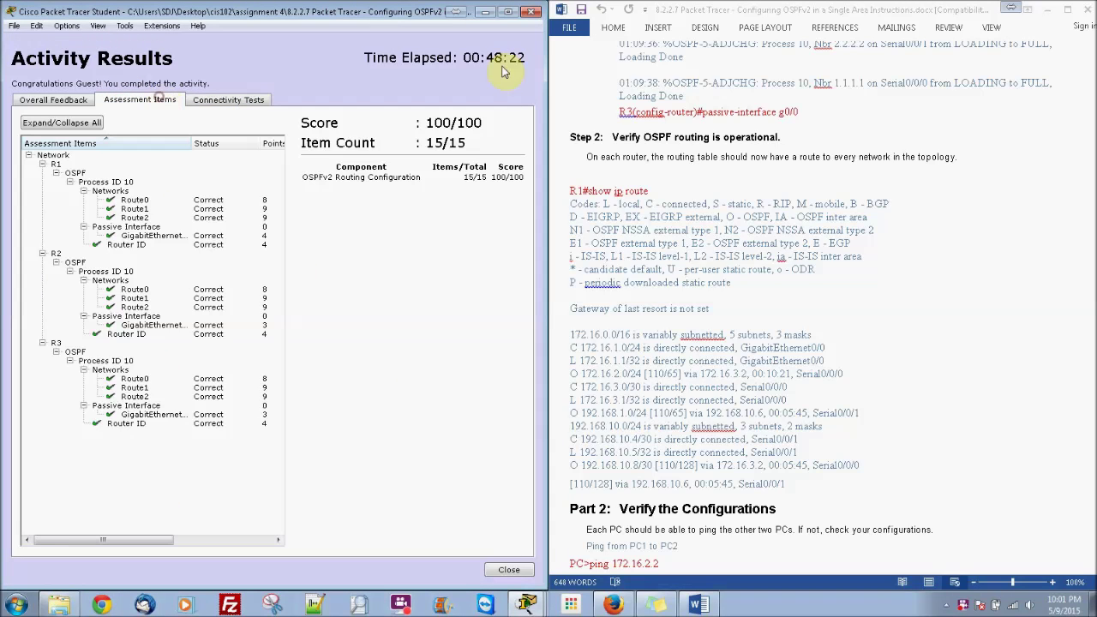